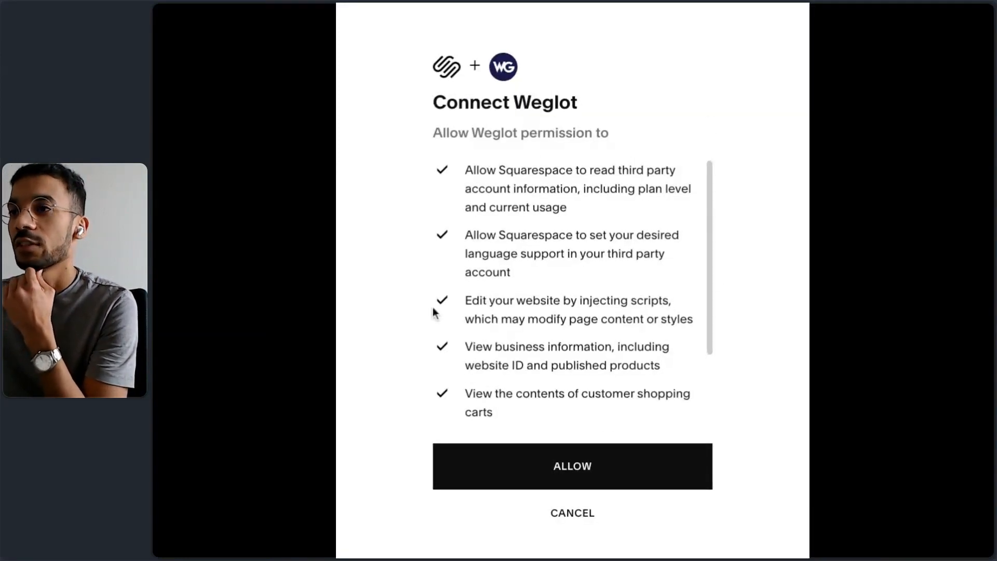
Grant Weglot the requested permissions on the Squarespace site and sign in with an existing Weglot account
{"action": "scroll", "coordinate": [544, 201], "scroll_direction": "down", "scroll_amount": 2}
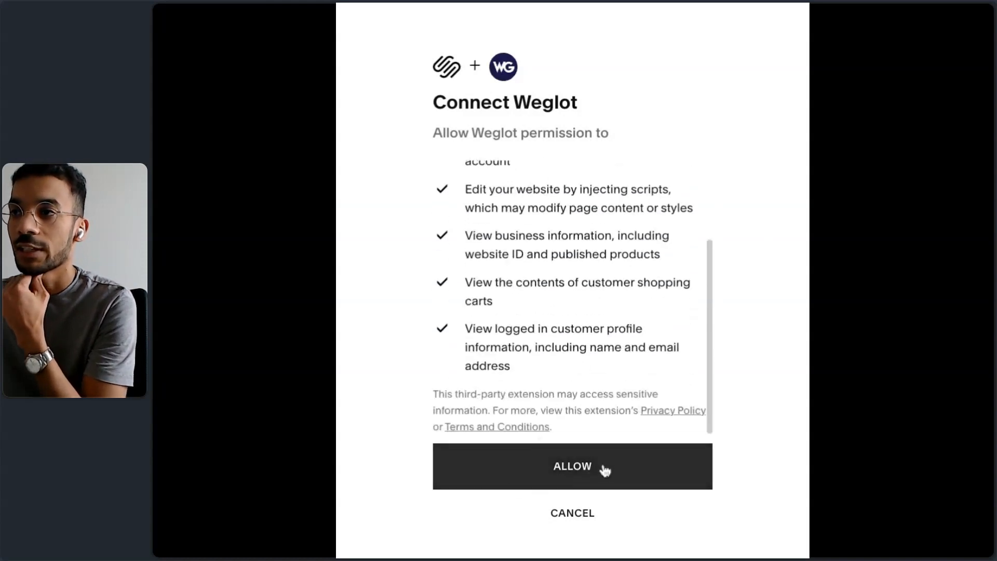
{"action": "left_click", "coordinate": [605, 470]}
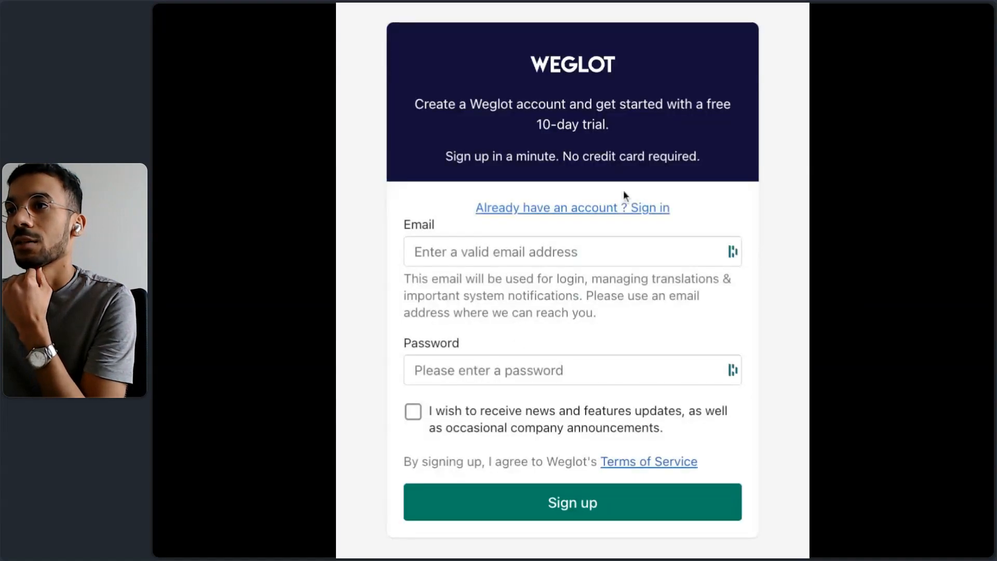
{"action": "left_click", "coordinate": [565, 210]}
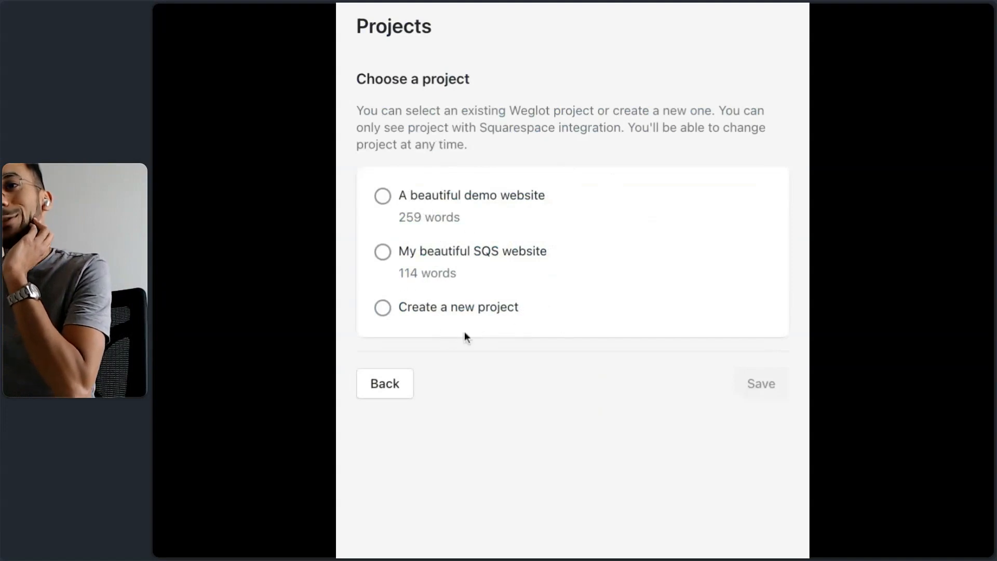
Create a new project named "My very beautiful sqs website" and save it with French as the destination language
{"action": "left_click", "coordinate": [442, 312]}
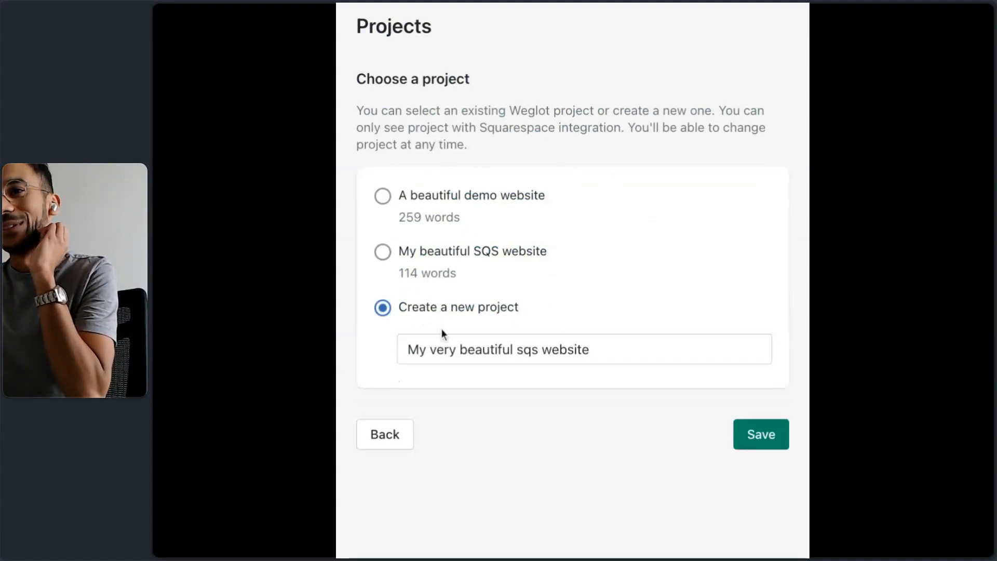
{"action": "left_click", "coordinate": [774, 437]}
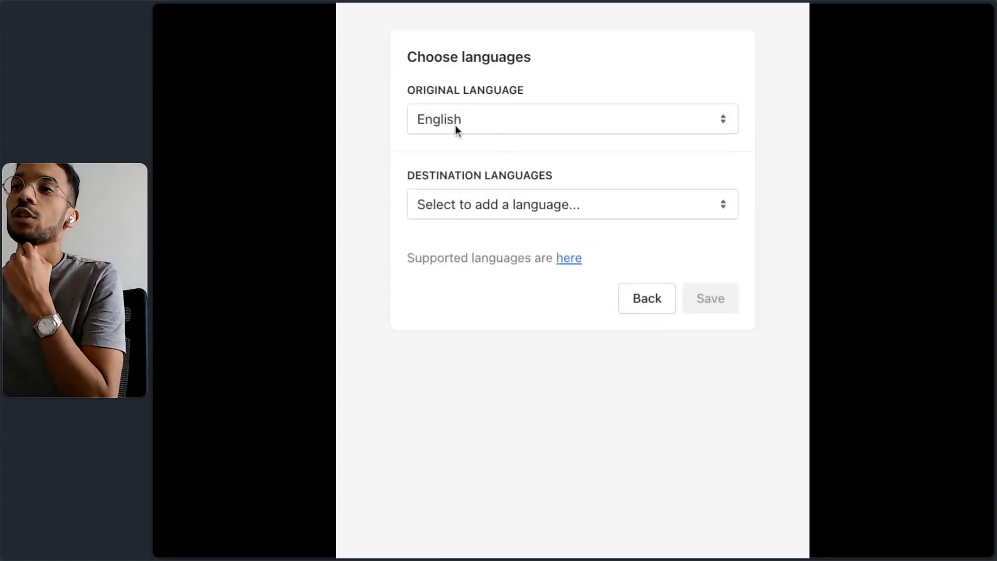
{"action": "left_click", "coordinate": [478, 205]}
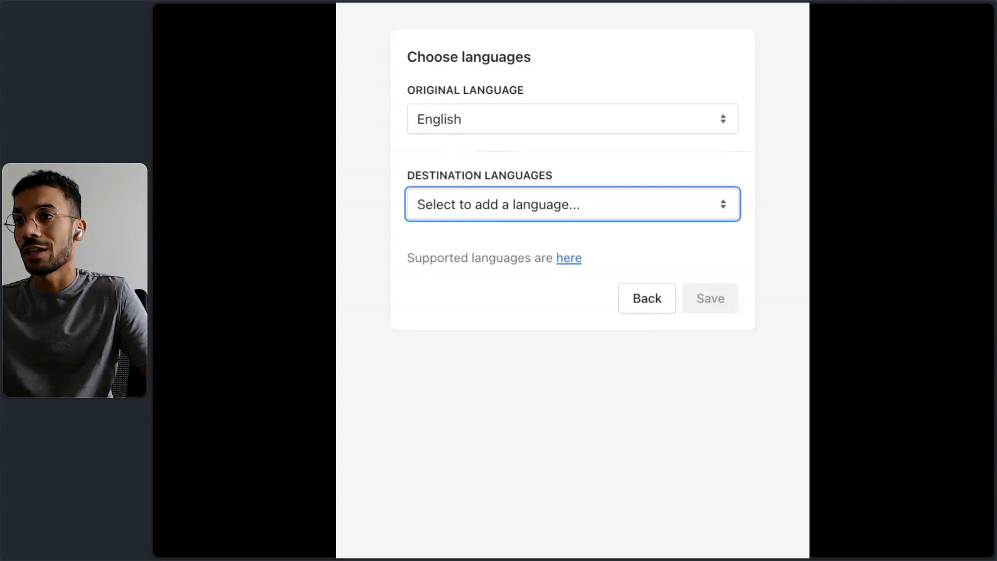
{"action": "left_click", "coordinate": [643, 289]}
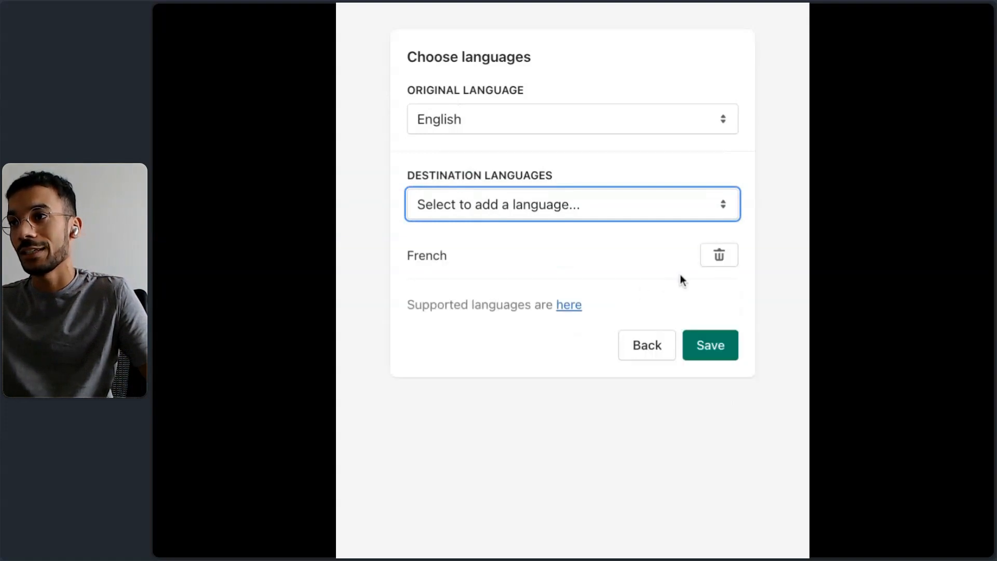
{"action": "left_click", "coordinate": [724, 352]}
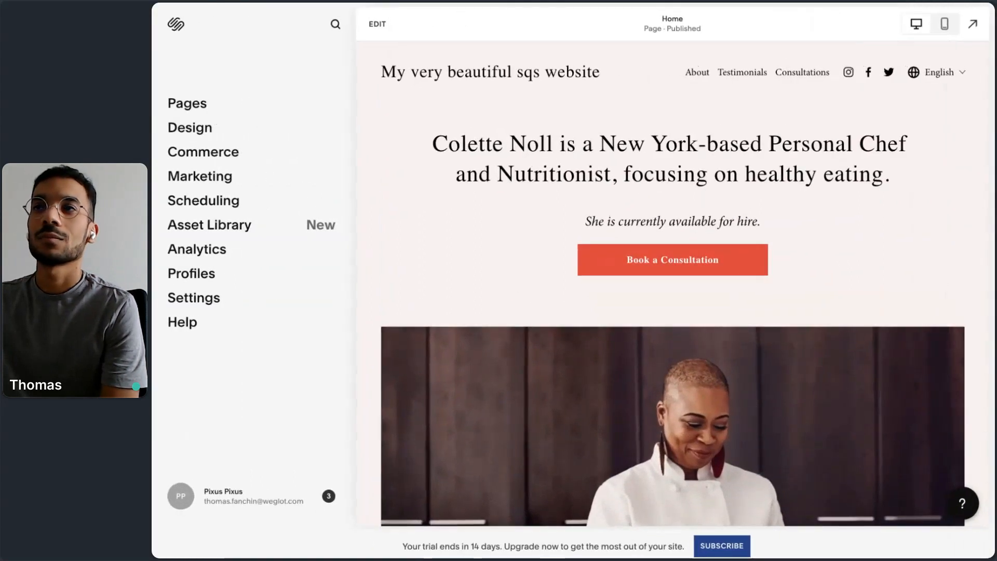
Switch the site preview to Français and review the translated text over the whole home page
{"action": "mouse_move", "coordinate": [951, 86]}
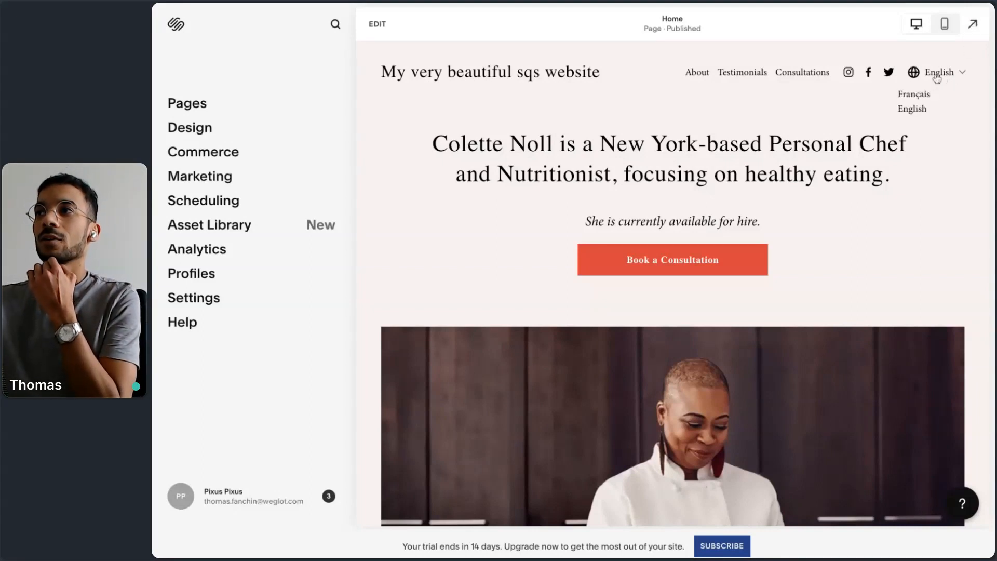
{"action": "left_click", "coordinate": [921, 98]}
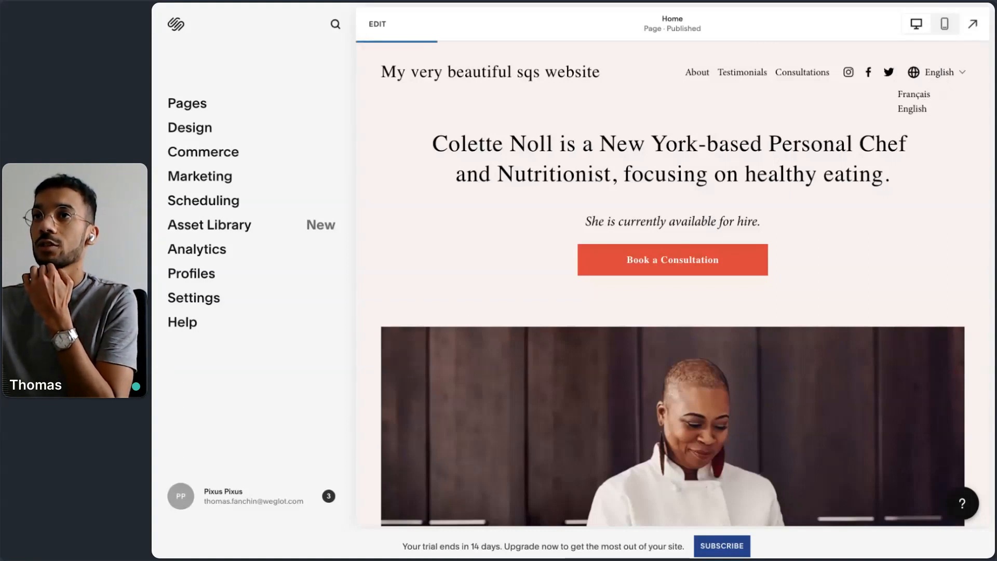
{"action": "scroll", "coordinate": [784, 333], "scroll_direction": "down", "scroll_amount": 7}
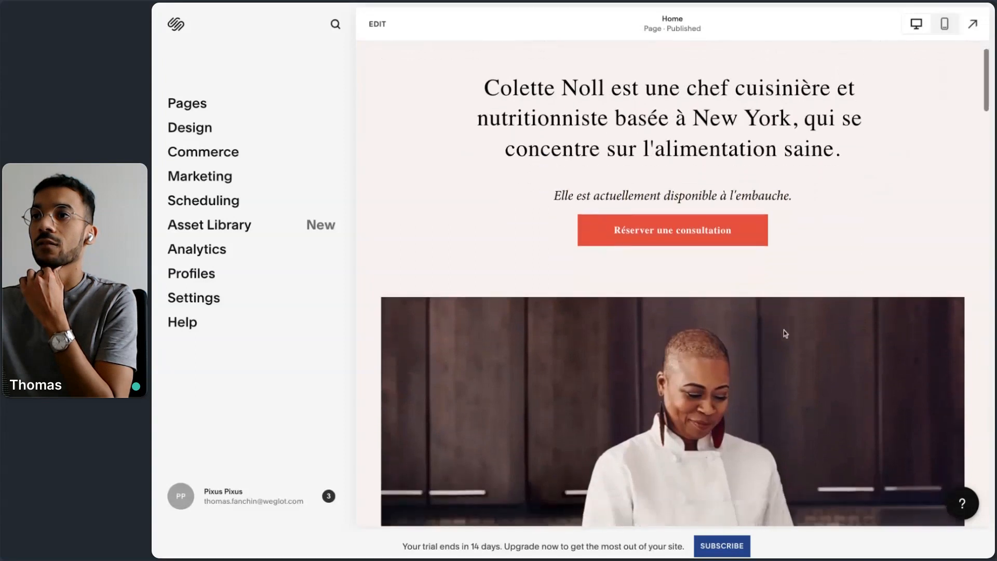
{"action": "scroll", "coordinate": [784, 329], "scroll_direction": "down", "scroll_amount": 15}
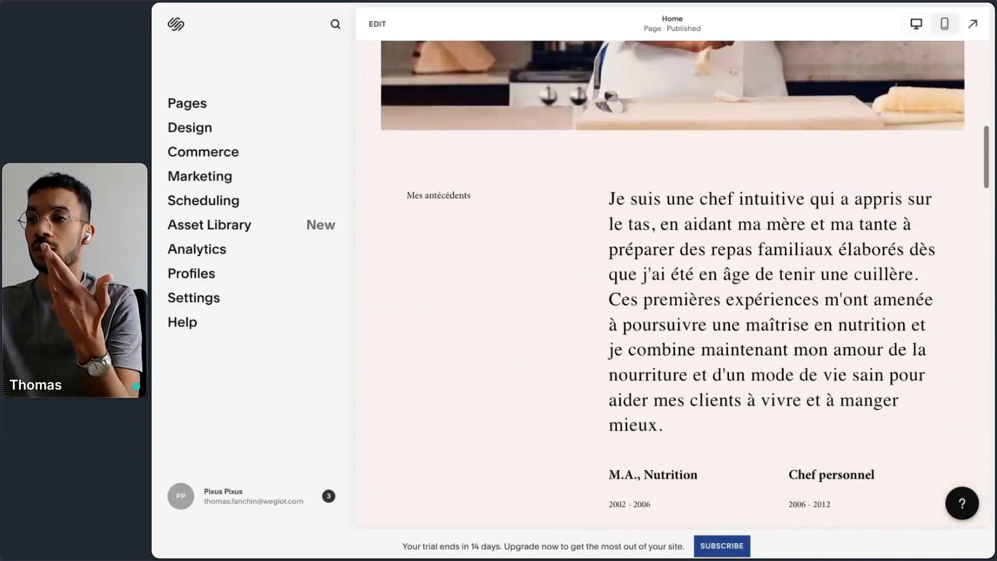
{"action": "scroll", "coordinate": [673, 283], "scroll_direction": "down", "scroll_amount": 14}
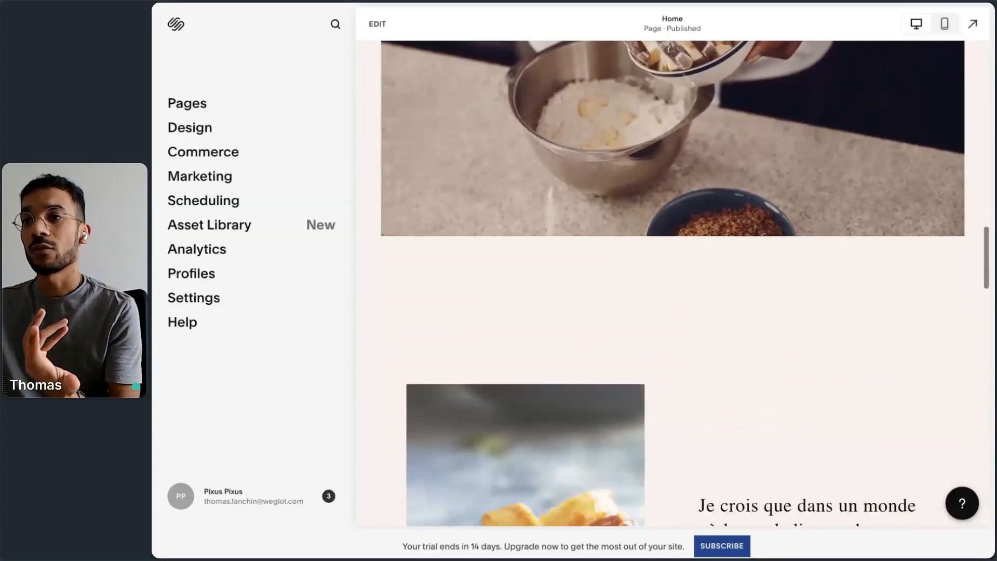
{"action": "scroll", "coordinate": [673, 283], "scroll_direction": "down", "scroll_amount": 16}
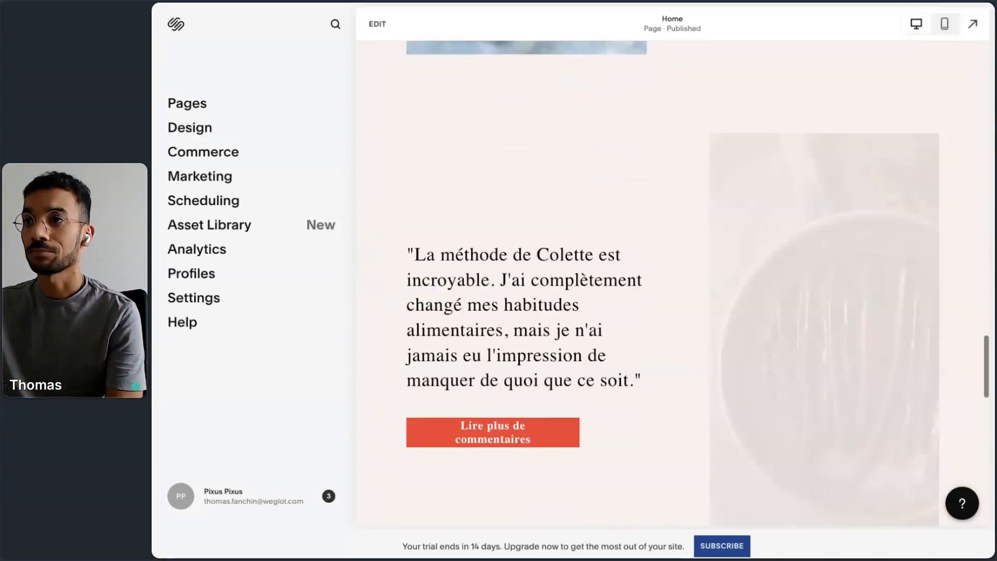
{"action": "scroll", "coordinate": [673, 283], "scroll_direction": "down", "scroll_amount": 3}
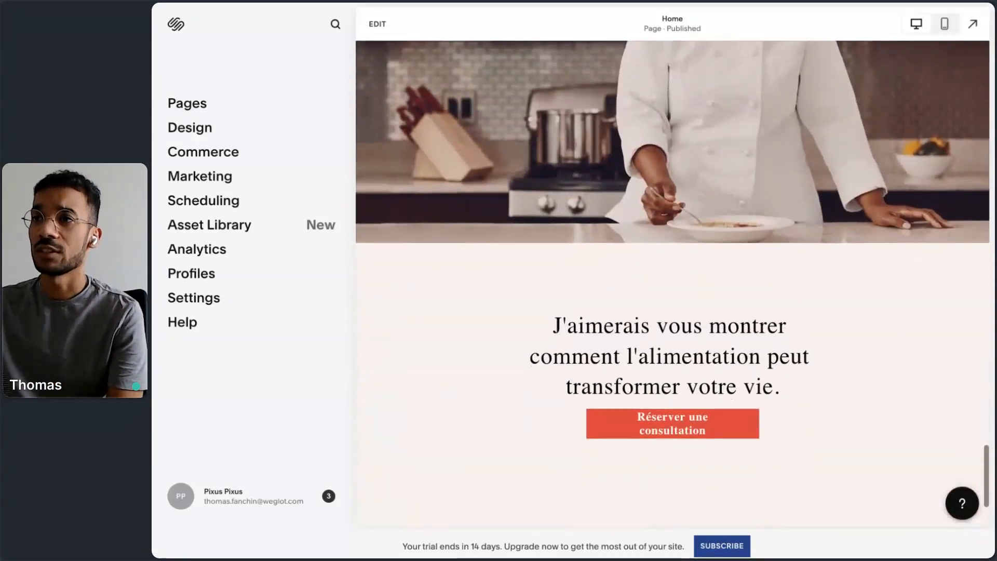
{"action": "scroll", "coordinate": [673, 283], "scroll_direction": "up", "scroll_amount": 16}
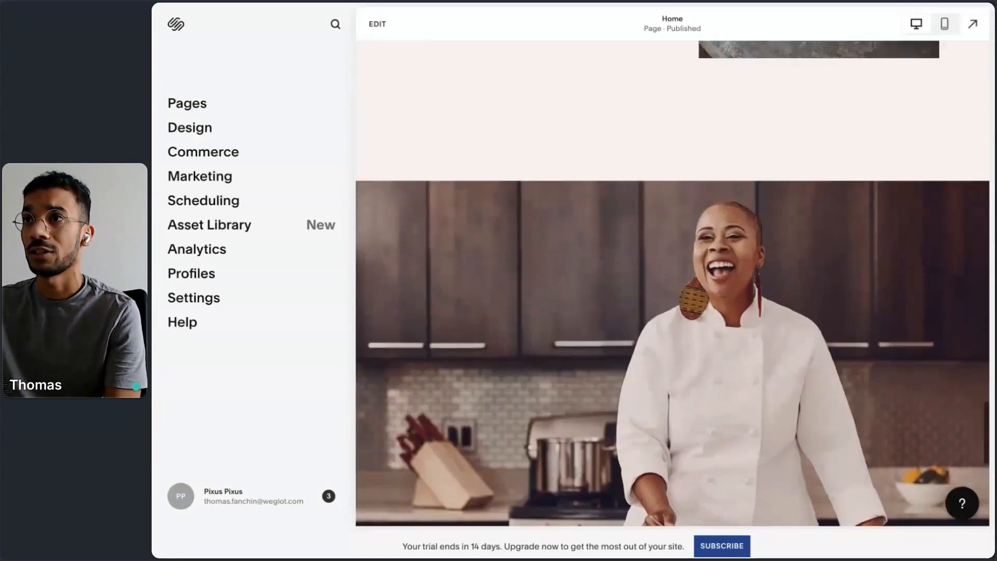
{"action": "scroll", "coordinate": [673, 283], "scroll_direction": "up", "scroll_amount": 18}
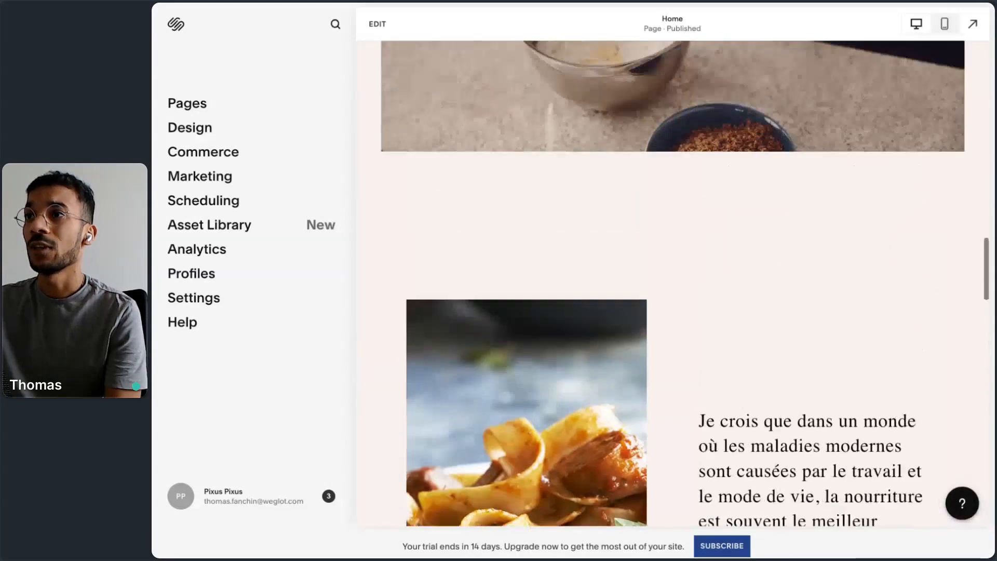
{"action": "scroll", "coordinate": [756, 298], "scroll_direction": "up", "scroll_amount": 15}
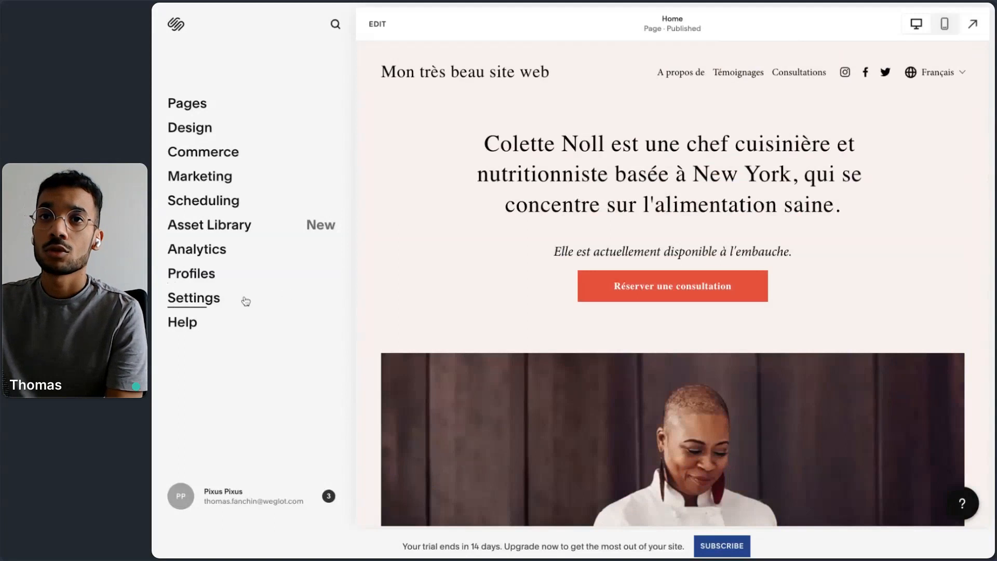
Open the site's Language & Region settings and examine the Weglot account, languages, customer notifications and multilingual SEO options
{"action": "left_click", "coordinate": [192, 303]}
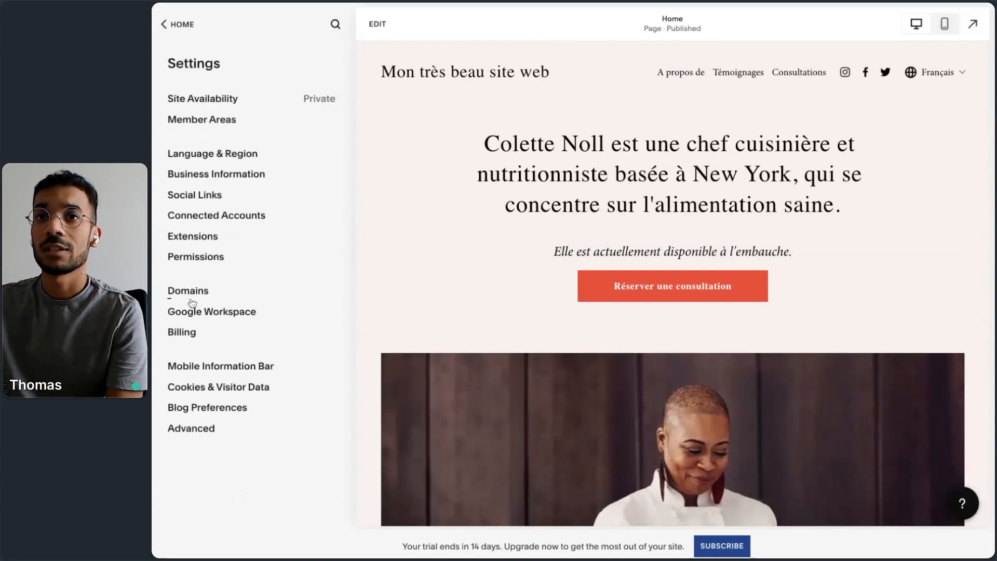
{"action": "left_click", "coordinate": [239, 155]}
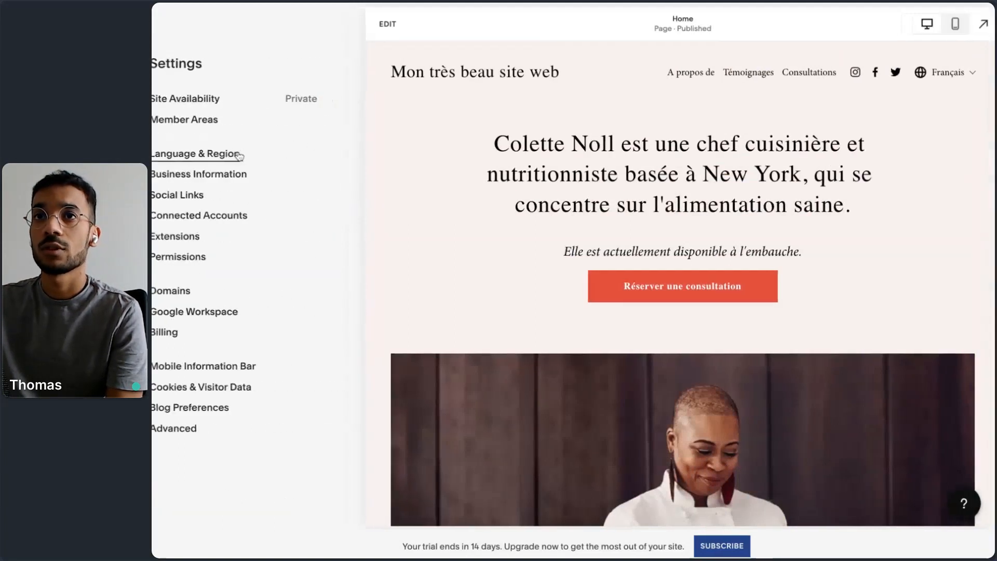
{"action": "scroll", "coordinate": [613, 420], "scroll_direction": "down", "scroll_amount": 6}
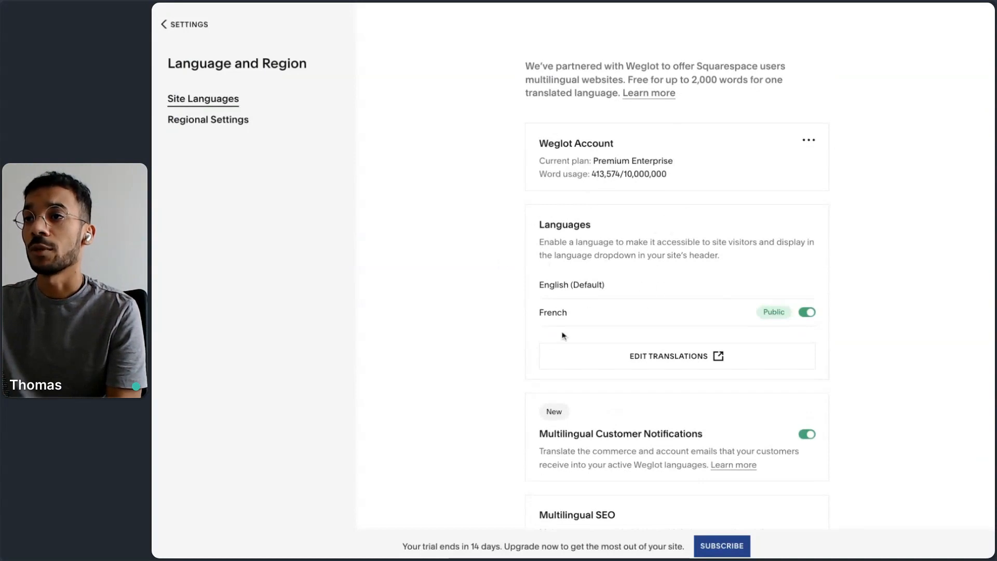
{"action": "scroll", "coordinate": [539, 384], "scroll_direction": "down", "scroll_amount": 2}
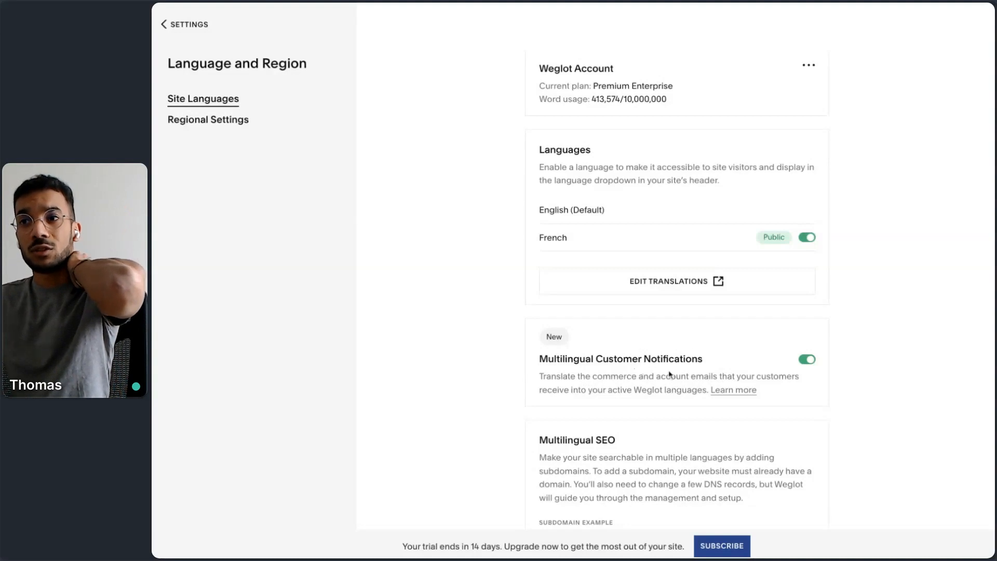
{"action": "scroll", "coordinate": [658, 375], "scroll_direction": "down", "scroll_amount": 3}
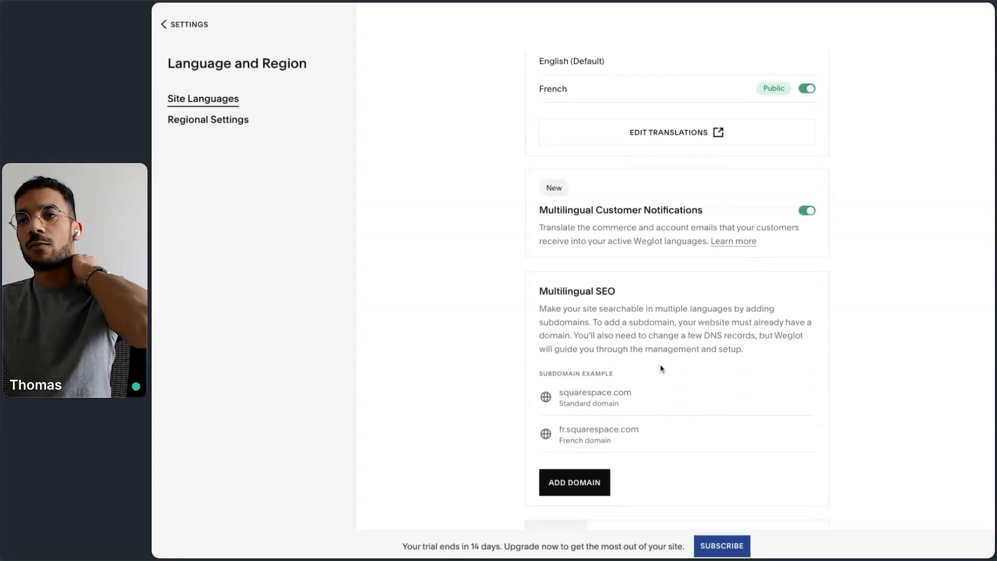
{"action": "scroll", "coordinate": [661, 369], "scroll_direction": "up", "scroll_amount": 4}
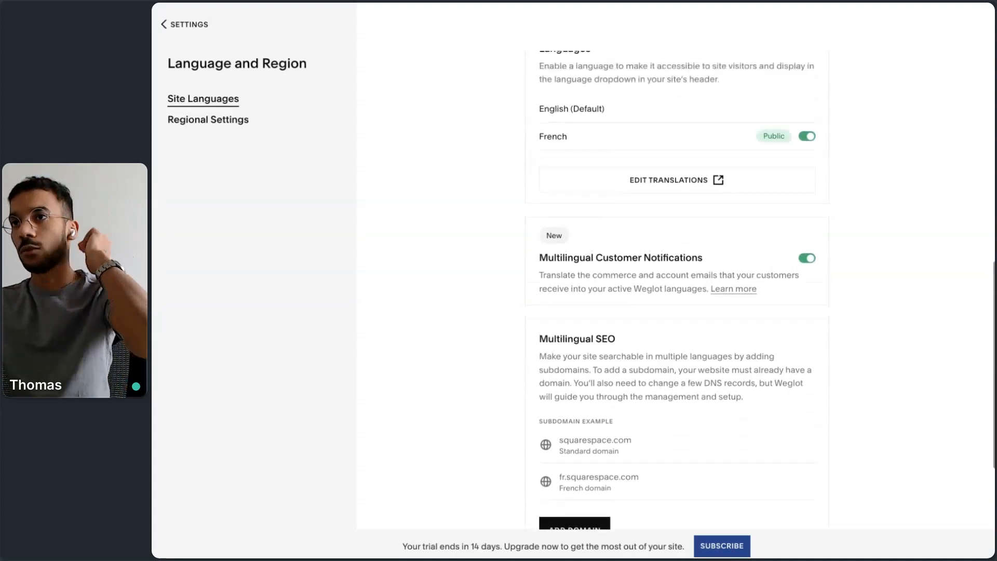
{"action": "scroll", "coordinate": [633, 377], "scroll_direction": "up", "scroll_amount": 1}
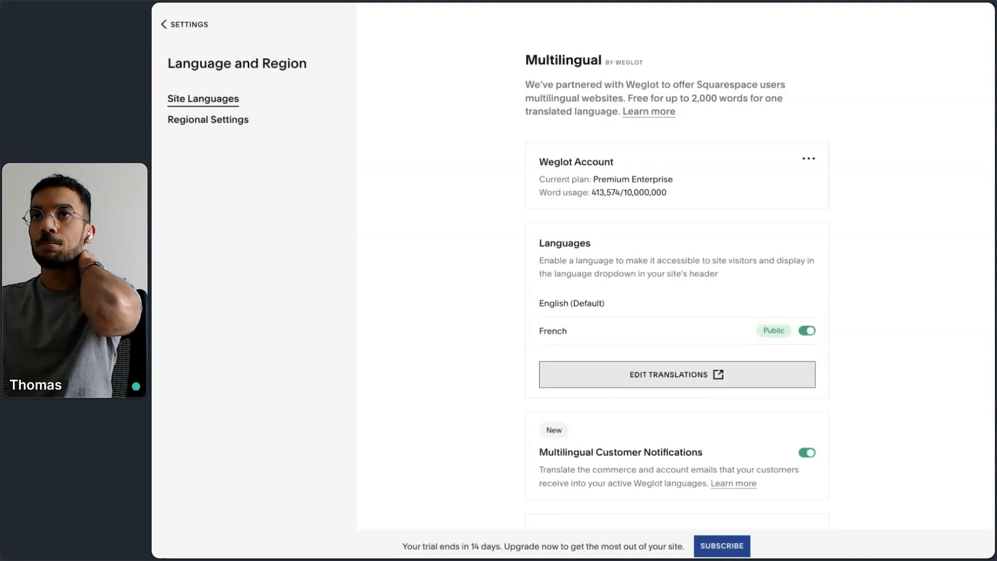
Switch to the Weglot dashboard, search the projects for "sqs" and open "My very beautiful sqs website"
{"action": "key", "text": "ctrl+Tab"}
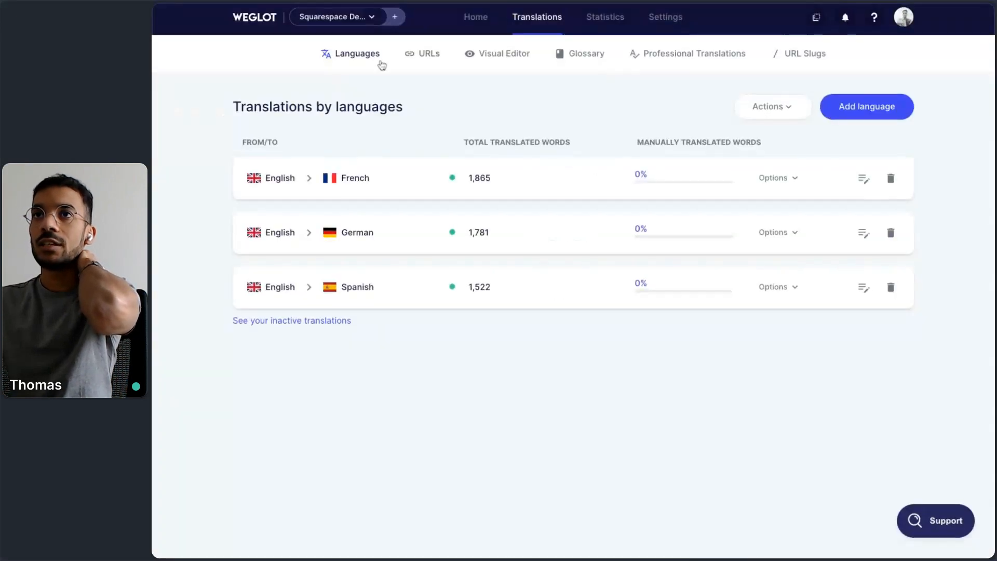
{"action": "left_click", "coordinate": [342, 24]}
{"action": "left_click", "coordinate": [344, 57]}
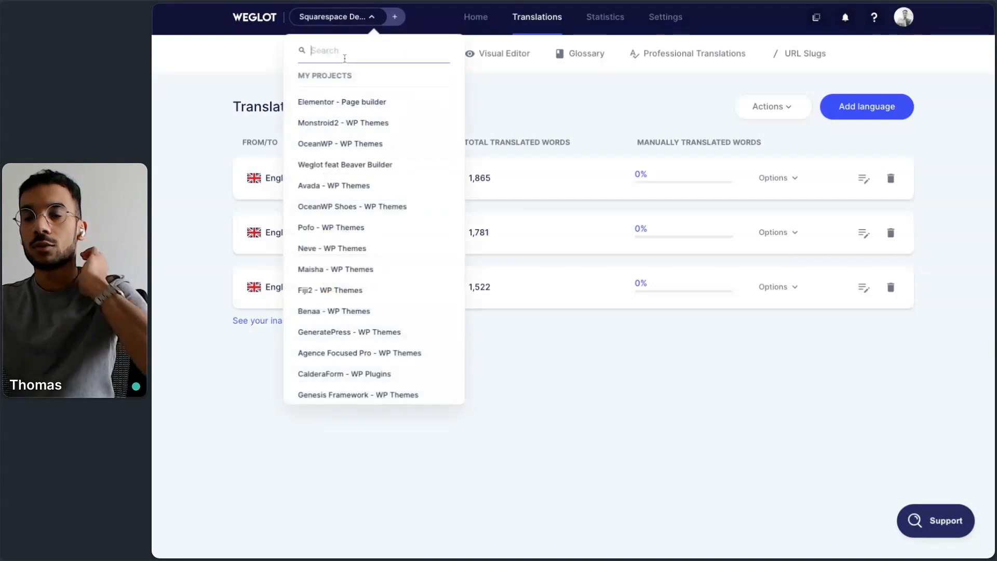
{"action": "type", "text": "sqs"}
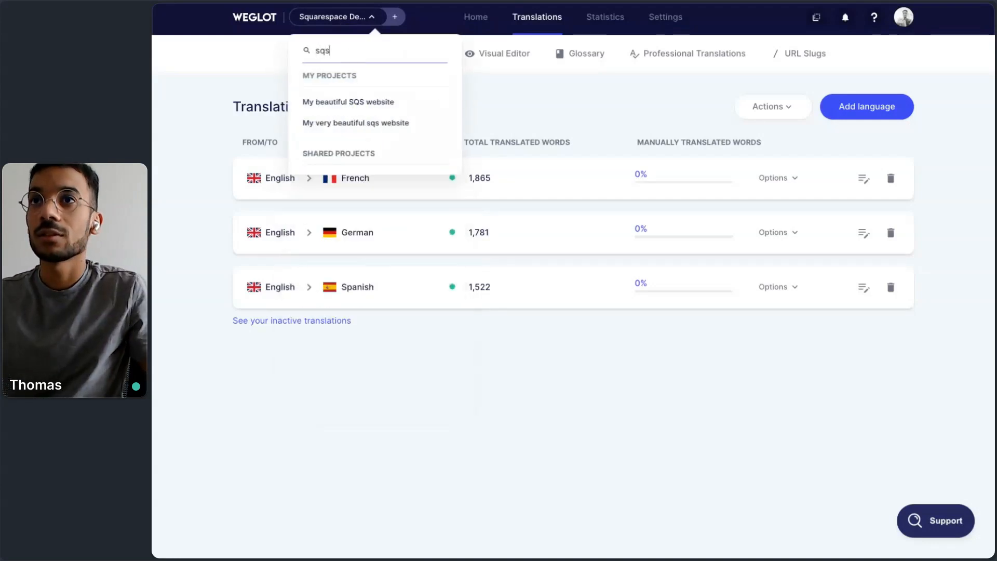
{"action": "left_click", "coordinate": [374, 123]}
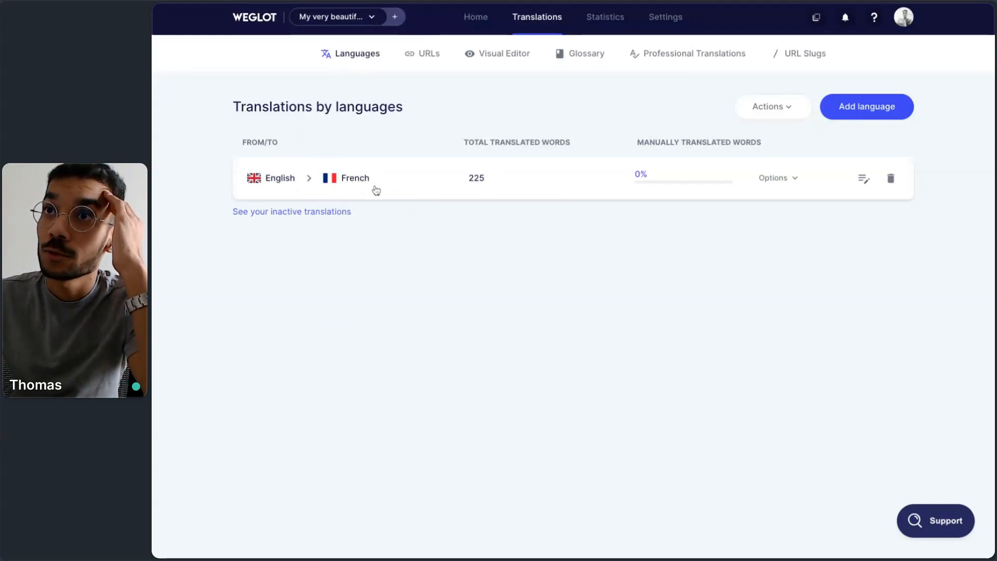
Open the English to French translation list and look through its automatic translations
{"action": "left_click", "coordinate": [374, 188]}
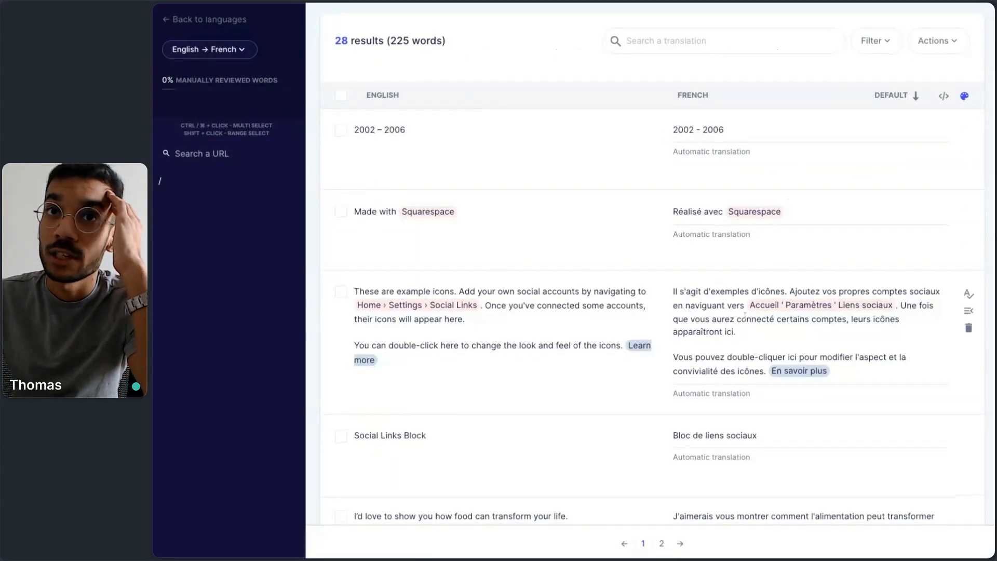
{"action": "scroll", "coordinate": [728, 432], "scroll_direction": "down", "scroll_amount": 6}
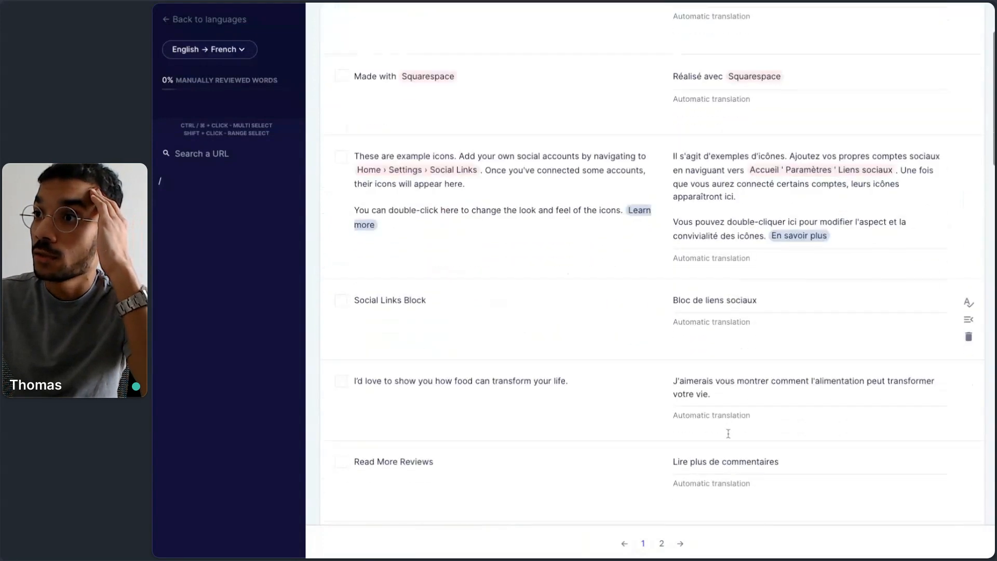
{"action": "scroll", "coordinate": [729, 432], "scroll_direction": "down", "scroll_amount": 8}
{"action": "scroll", "coordinate": [729, 432], "scroll_direction": "up", "scroll_amount": 15}
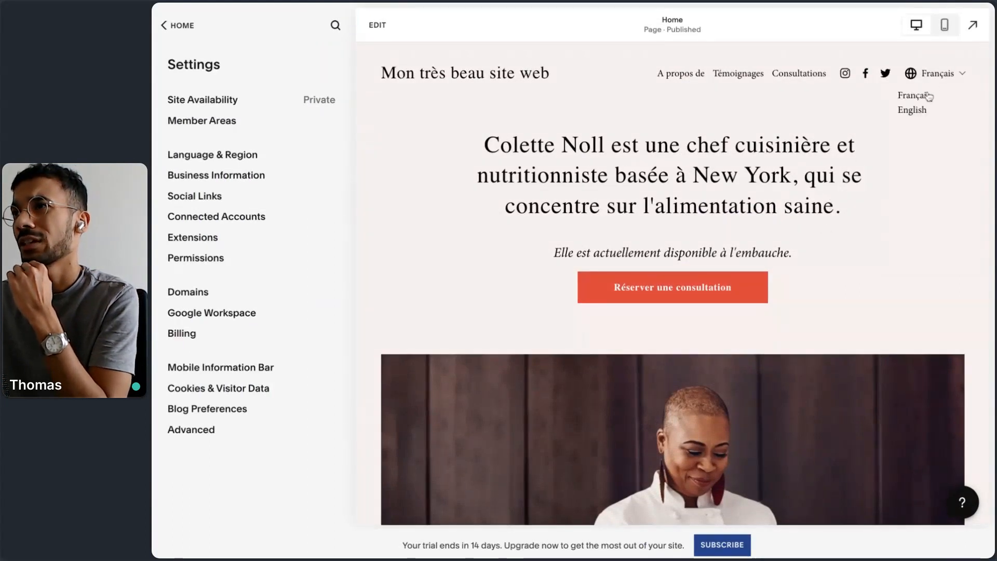
Set the Squarespace preview to English, copy the home page headline about the personal chef, and search the Weglot translations for it
{"action": "left_click", "coordinate": [917, 110]}
{"action": "left_click_drag", "start_coordinate": [883, 179], "coordinate": [433, 145]}
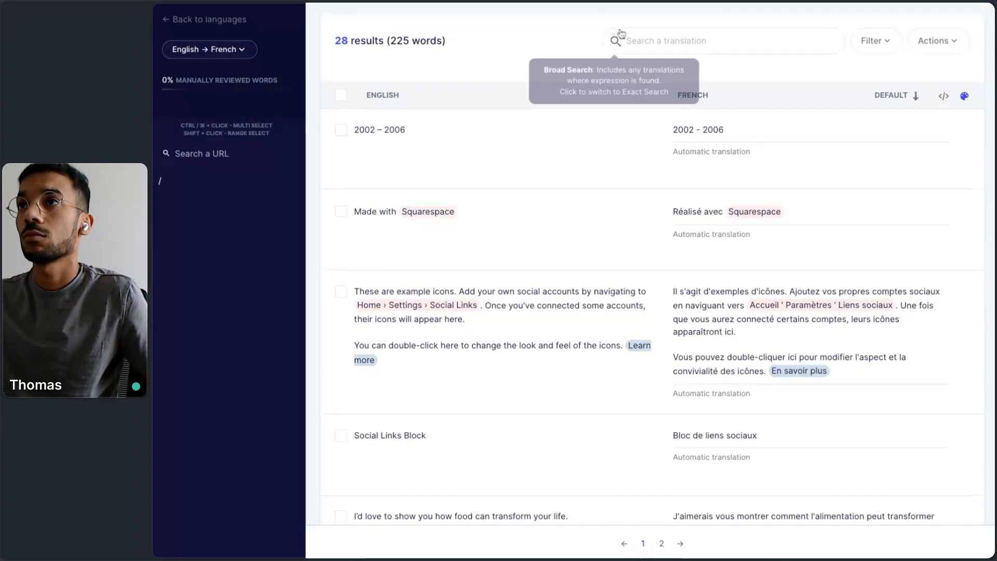
{"action": "left_click", "coordinate": [638, 41]}
{"action": "key", "text": "ctrl+v"}
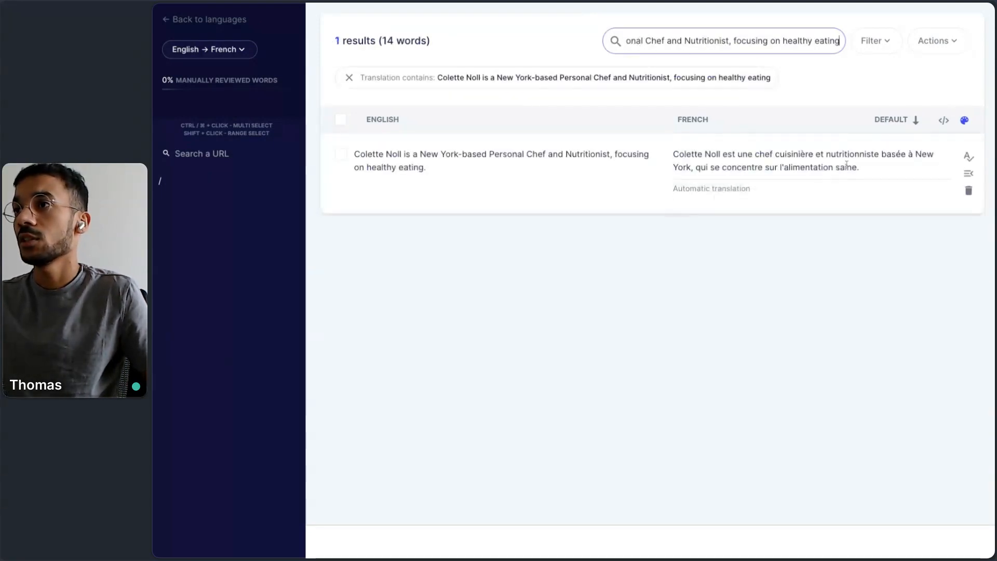
Replace "saine" in the French headline translation with a lengthened first name, and reload the Squarespace preview in French to check it
{"action": "double_click", "coordinate": [850, 167]}
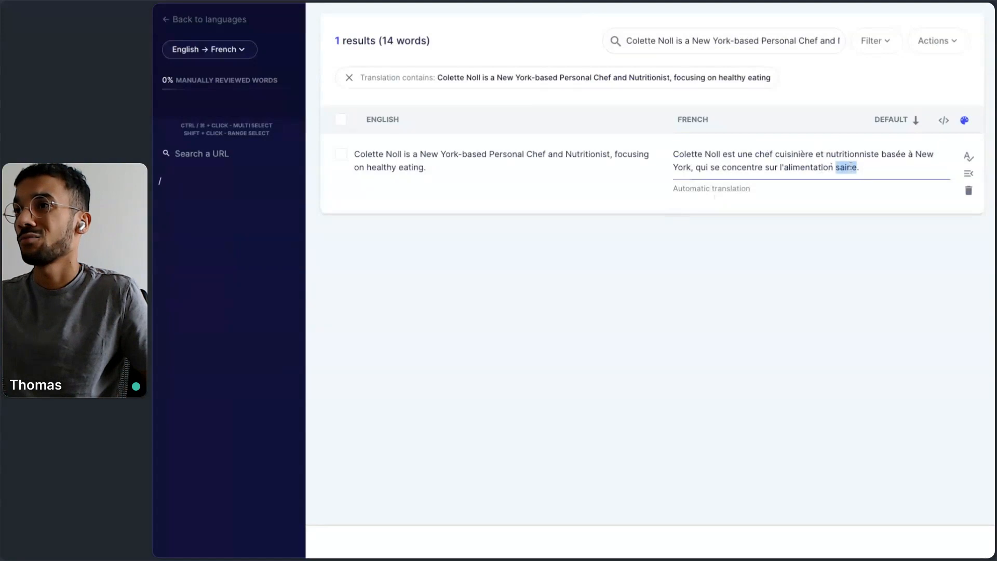
{"action": "type", "text": "Thomassssss."}
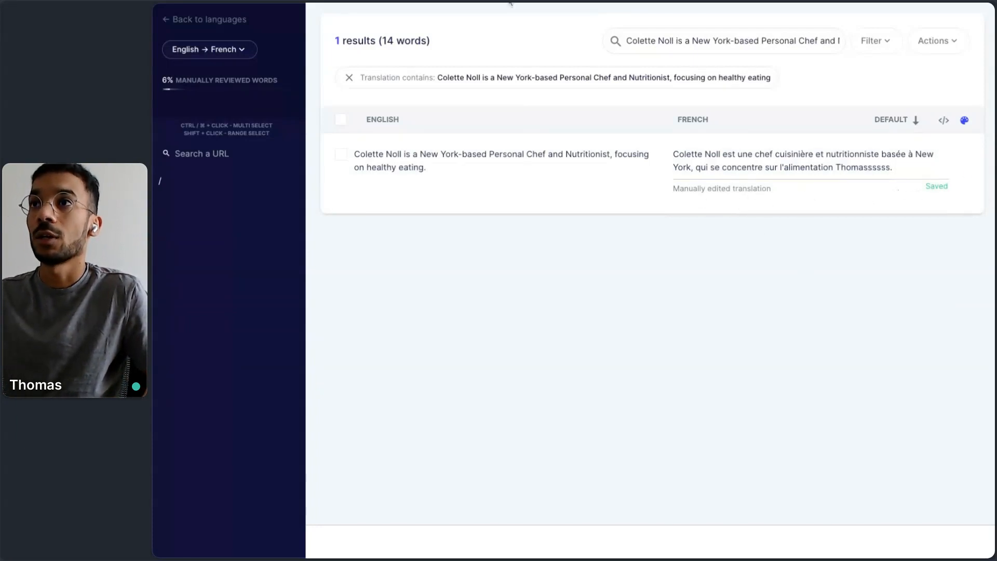
{"action": "key", "text": "ctrl+Tab"}
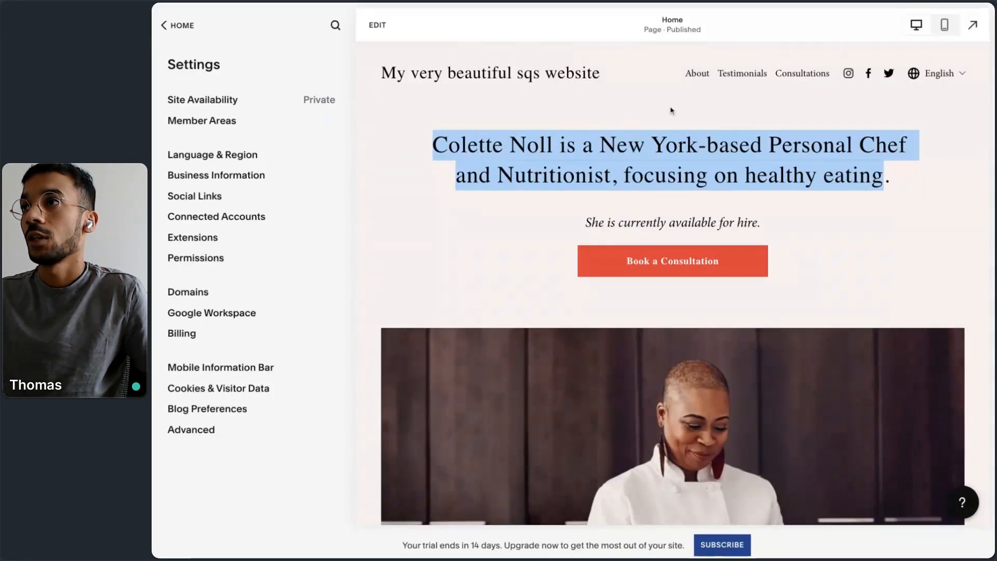
{"action": "mouse_move", "coordinate": [936, 77]}
{"action": "left_click", "coordinate": [922, 96]}
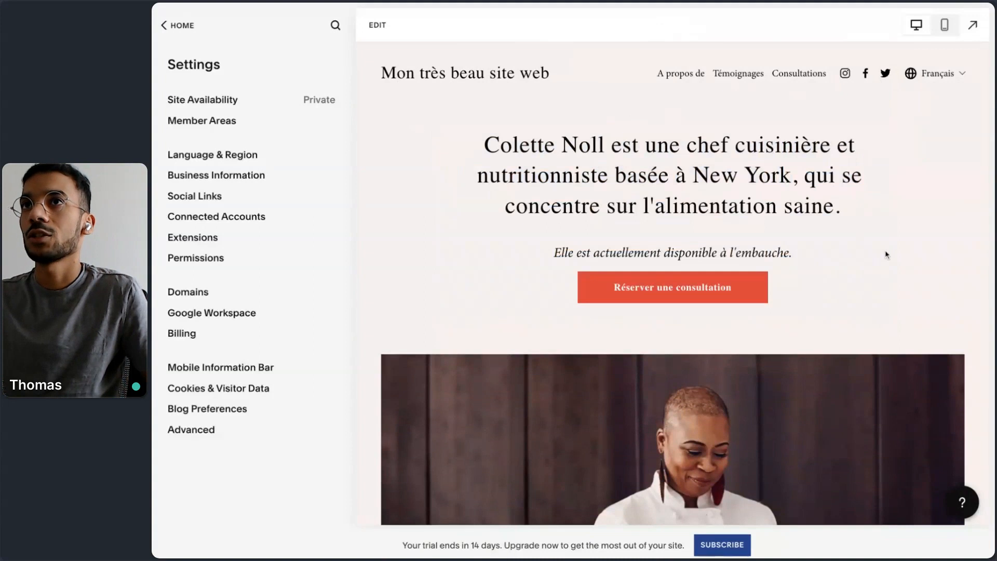
{"action": "key", "text": "super+r"}
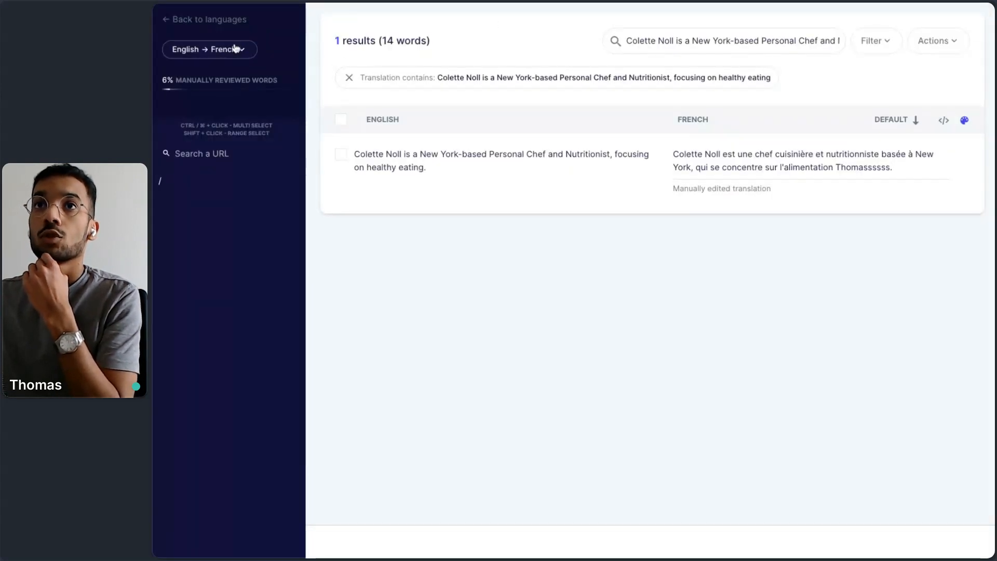
Return to the Weglot project's language list and look through its URLs, Visual Editor, Glossary and URL Slugs sections
{"action": "left_click", "coordinate": [217, 21]}
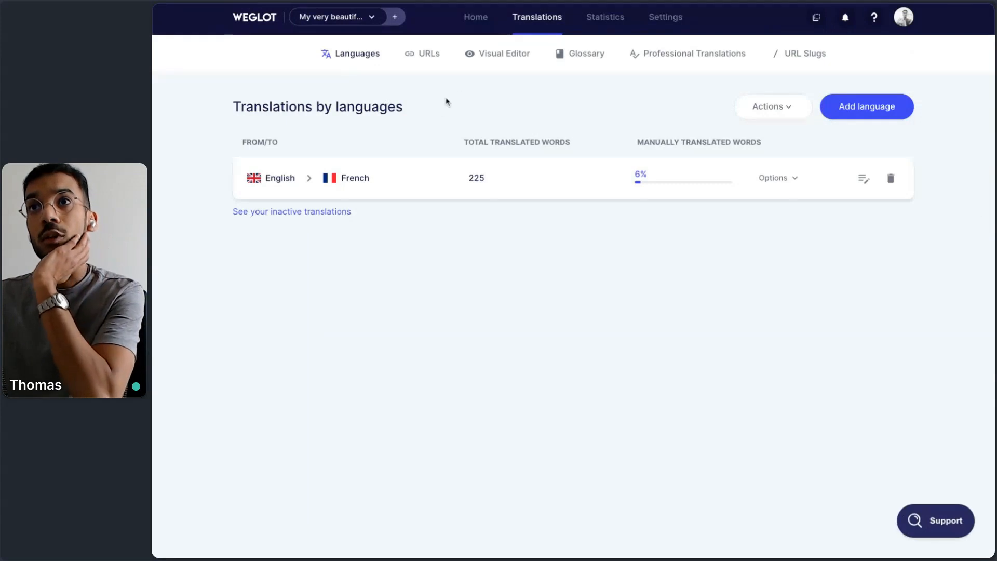
{"action": "left_click", "coordinate": [419, 55]}
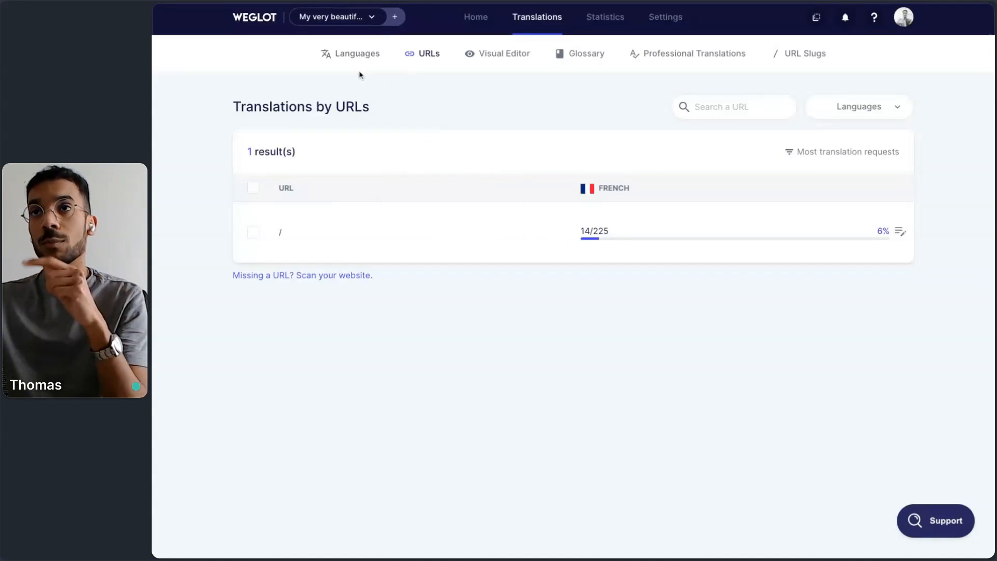
{"action": "left_click", "coordinate": [508, 60]}
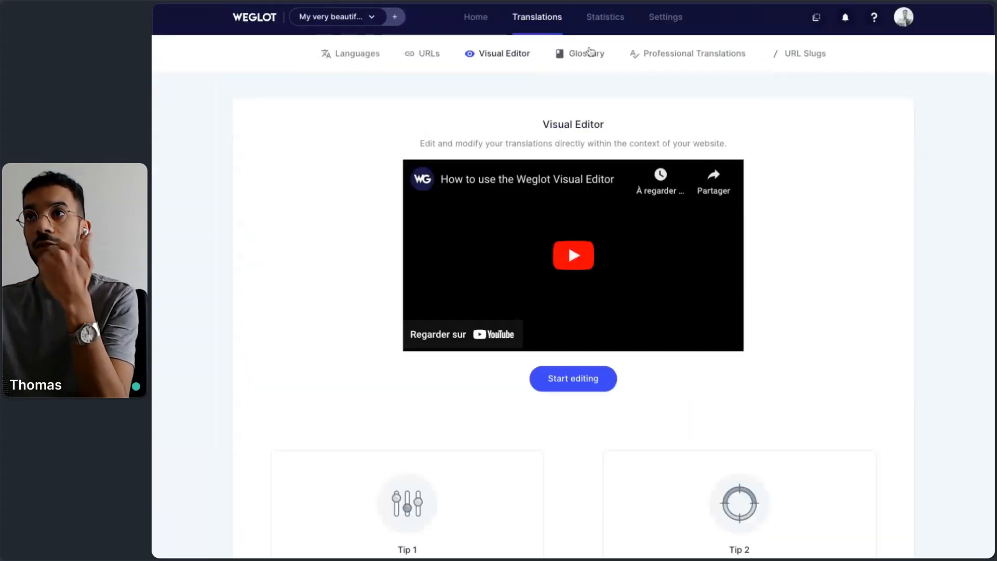
{"action": "left_click", "coordinate": [593, 54]}
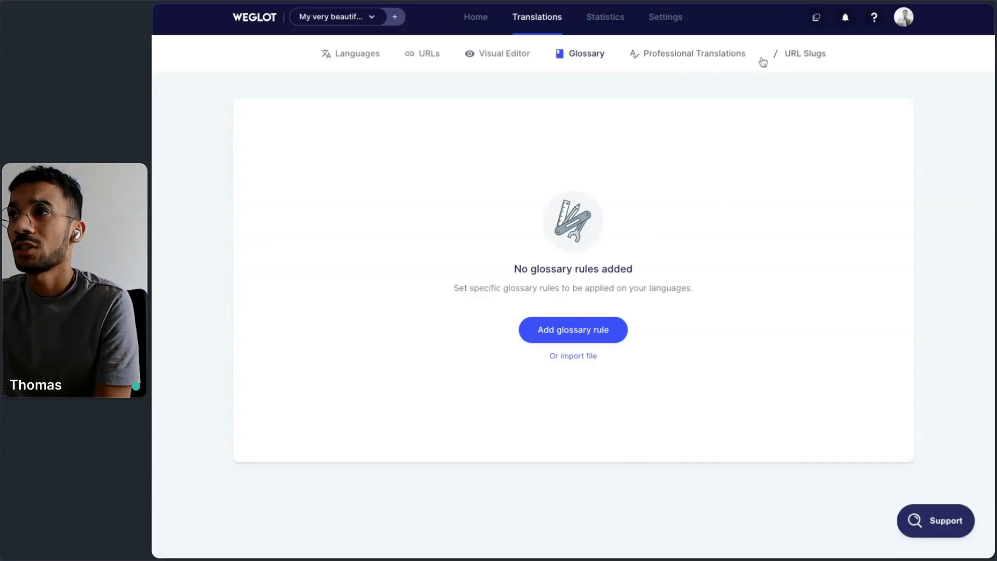
{"action": "left_click", "coordinate": [790, 62]}
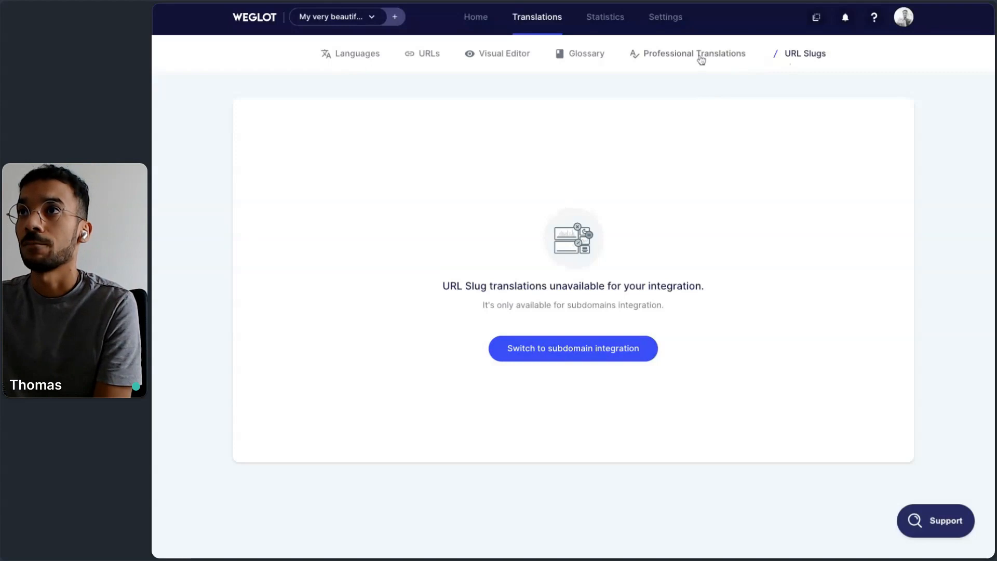
Examine the translation request statistics and the project's general, language switcher, translation exclusion and Squarespace settings
{"action": "left_click", "coordinate": [592, 20]}
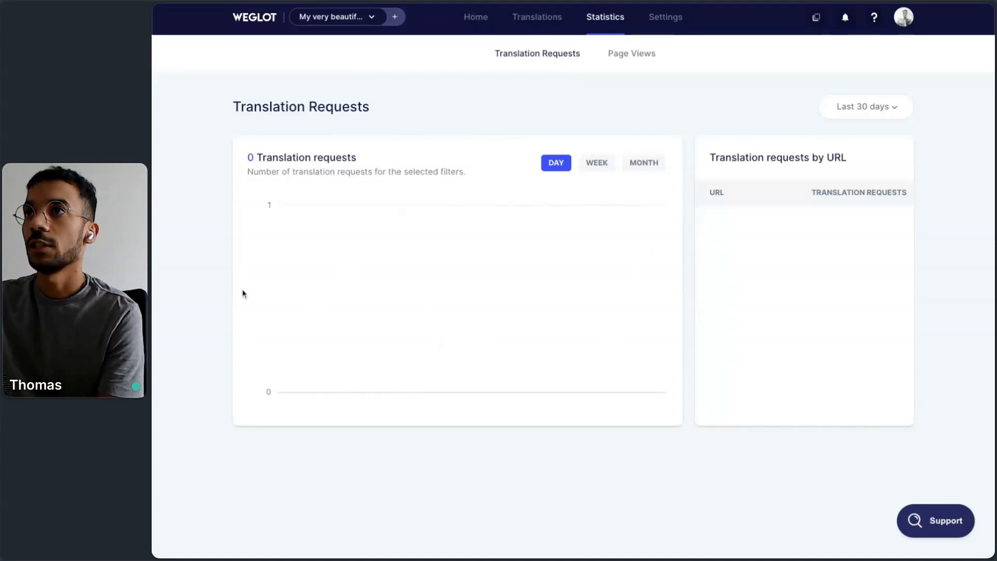
{"action": "left_click", "coordinate": [656, 26]}
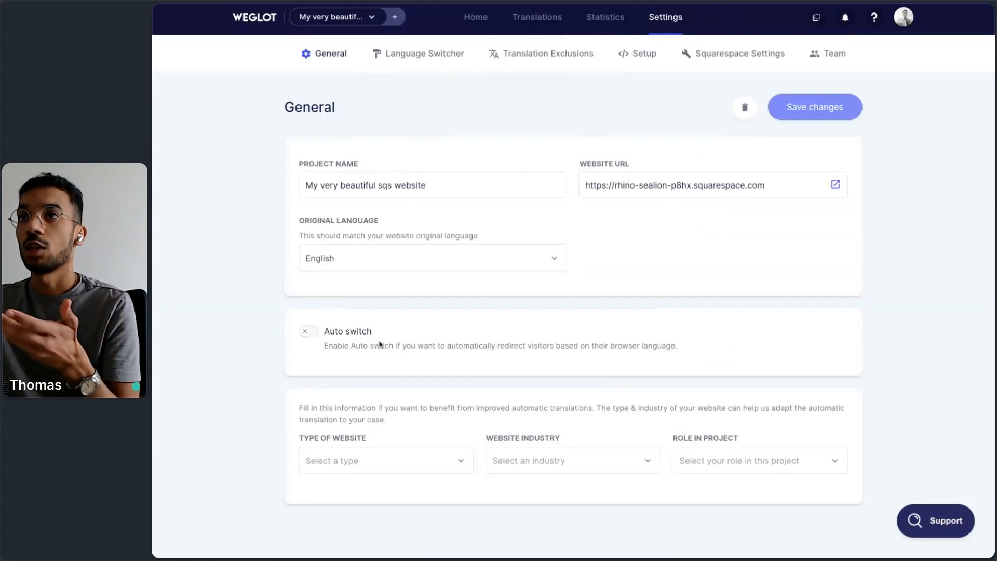
{"action": "left_click", "coordinate": [435, 60]}
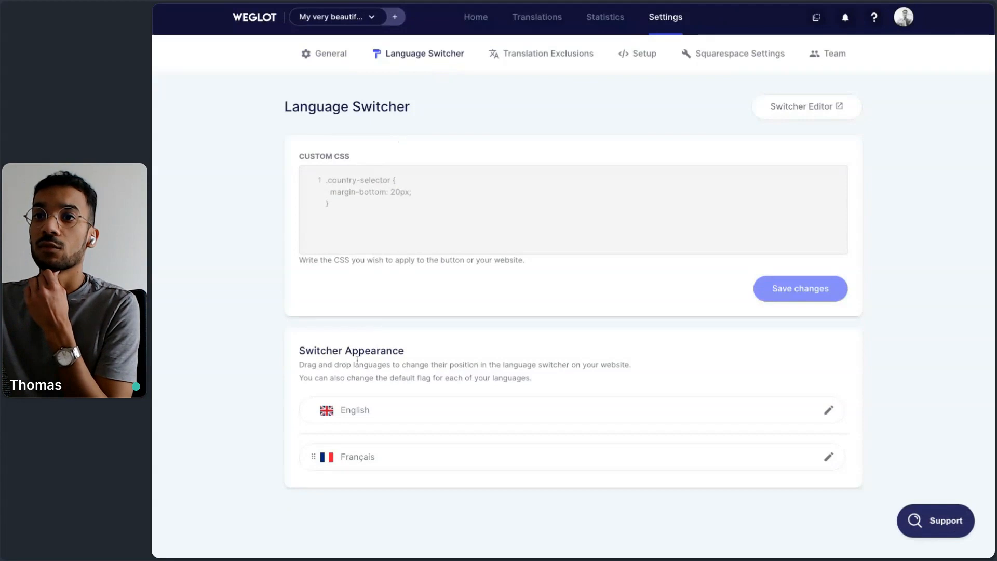
{"action": "left_click", "coordinate": [519, 55]}
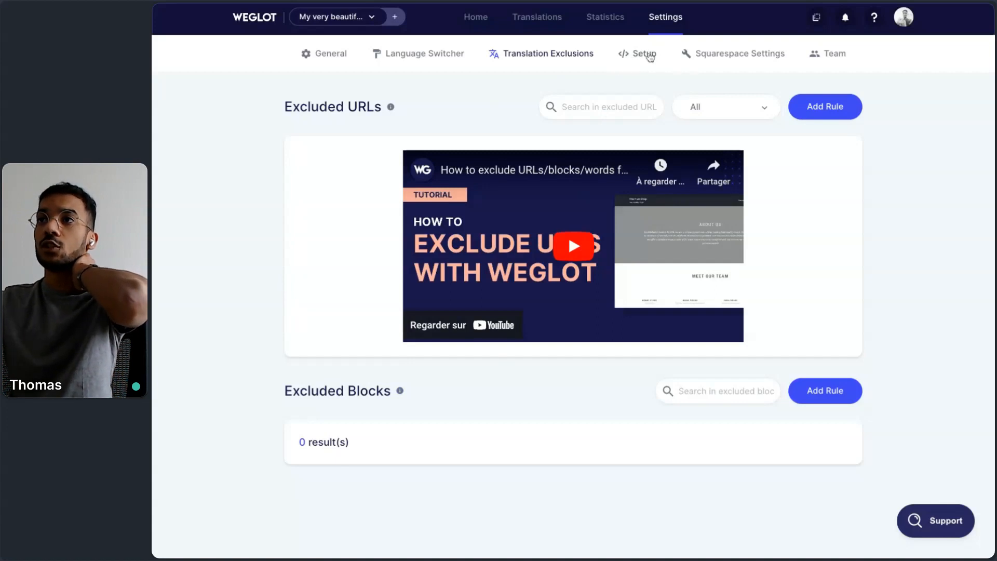
{"action": "left_click", "coordinate": [746, 57]}
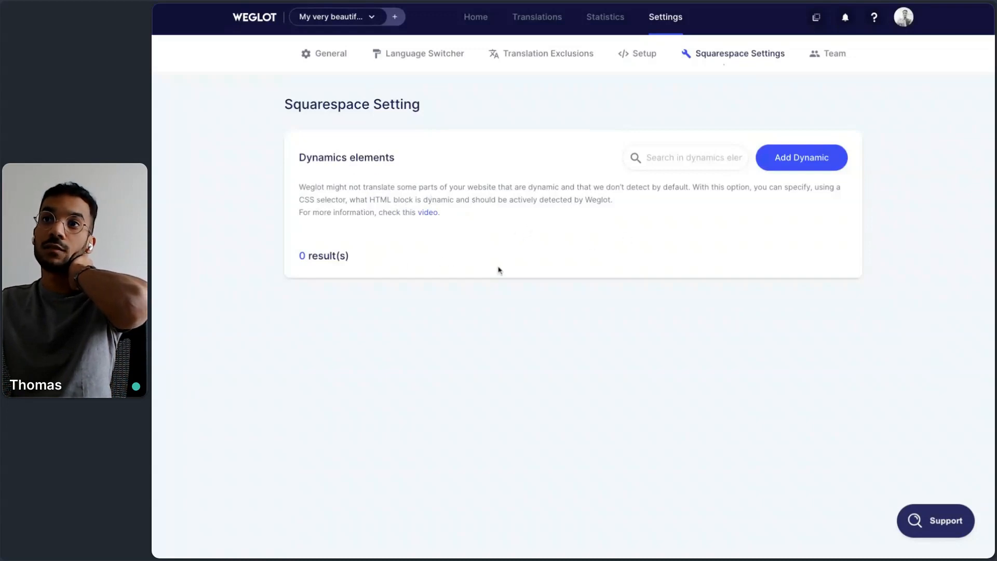
Open the project's team settings and examine the member list and the ownership transfer option
{"action": "left_click", "coordinate": [836, 54]}
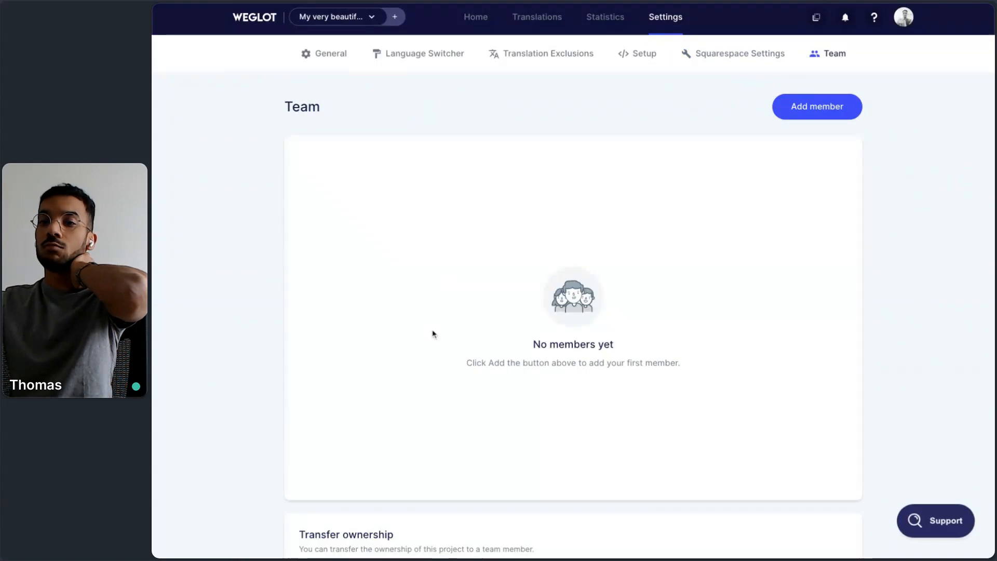
{"action": "scroll", "coordinate": [612, 383], "scroll_direction": "down", "scroll_amount": 3}
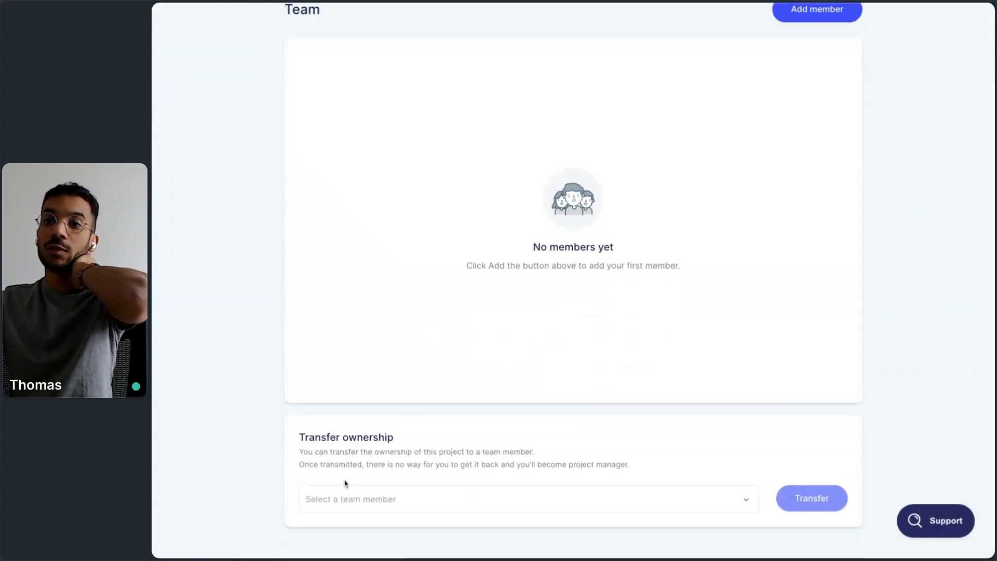
{"action": "scroll", "coordinate": [414, 458], "scroll_direction": "up", "scroll_amount": 3}
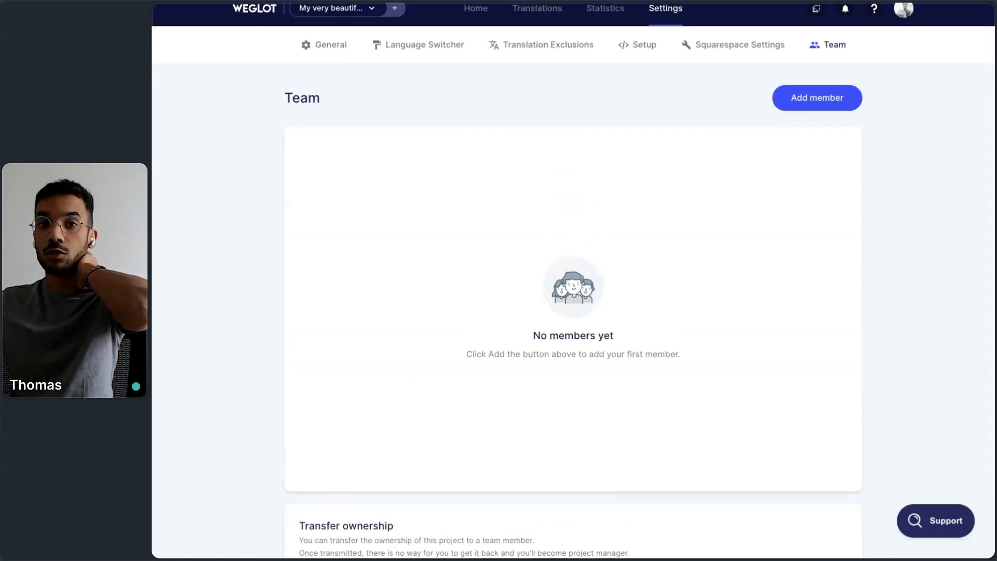
{"action": "scroll", "coordinate": [634, 289], "scroll_direction": "down", "scroll_amount": 3}
{"action": "scroll", "coordinate": [633, 289], "scroll_direction": "up", "scroll_amount": 3}
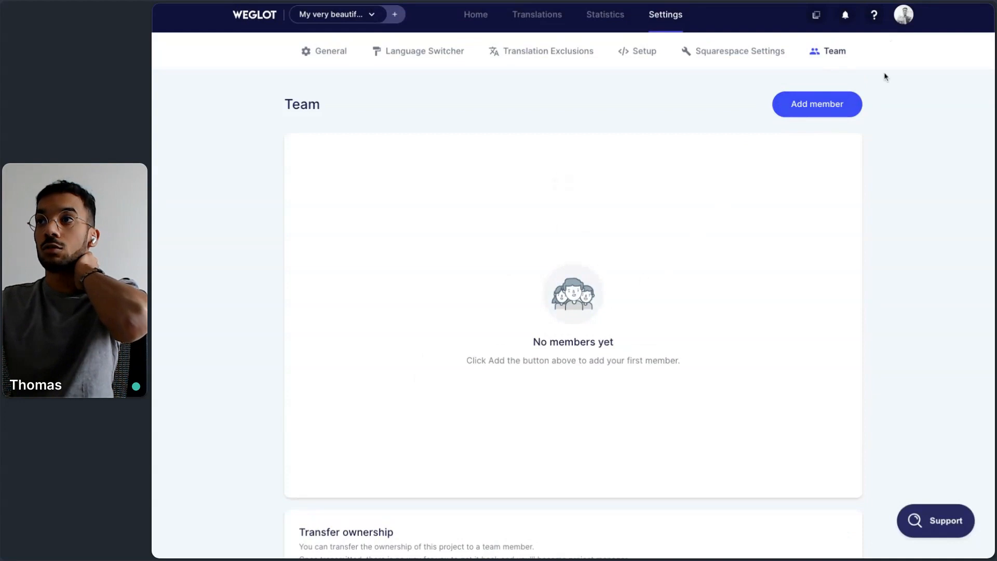
Examine the Manager and Translator roles available for a new team member and close the invitation form without sending it
{"action": "left_click", "coordinate": [803, 104]}
{"action": "left_click", "coordinate": [607, 254]}
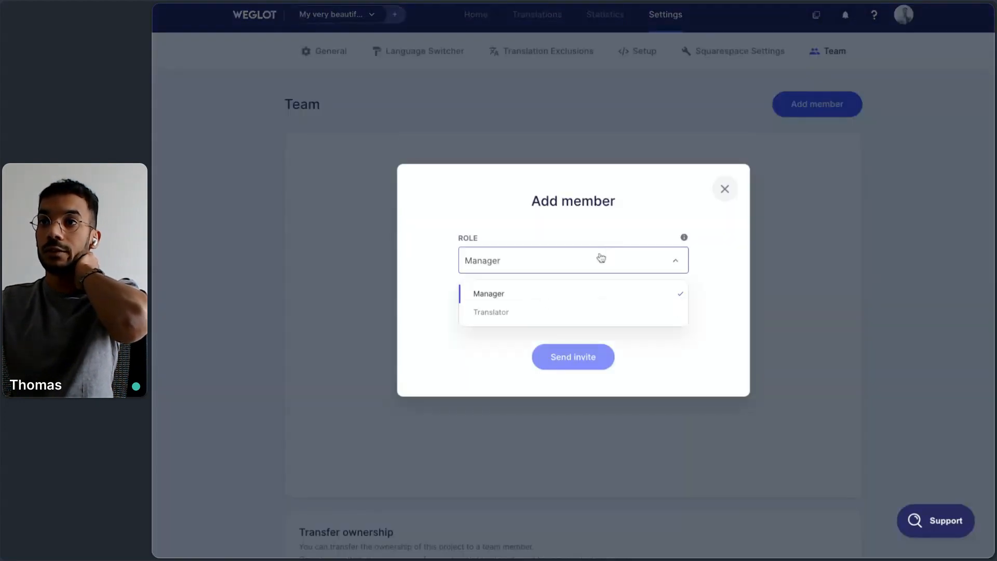
{"action": "left_click", "coordinate": [502, 315]}
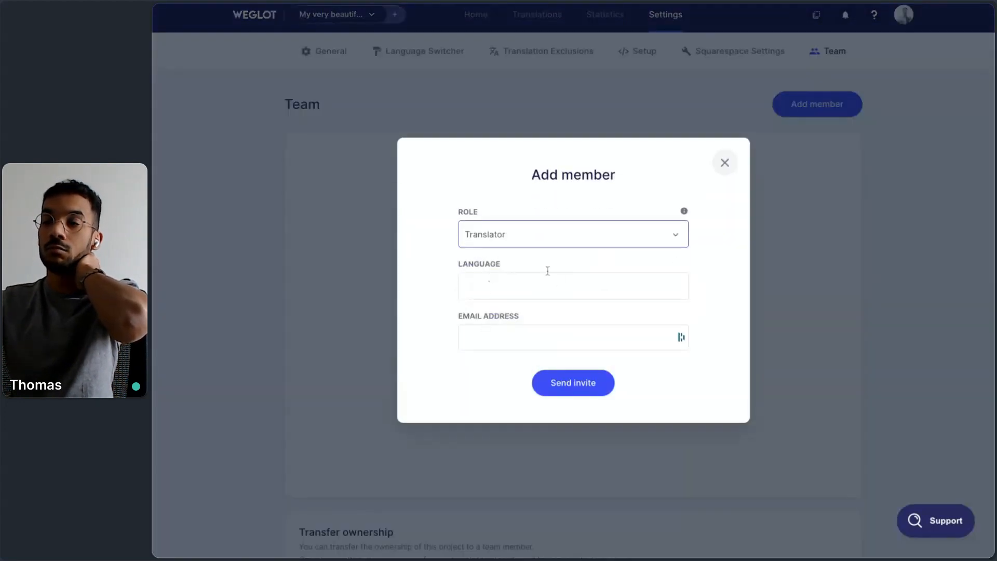
{"action": "left_click", "coordinate": [724, 163]}
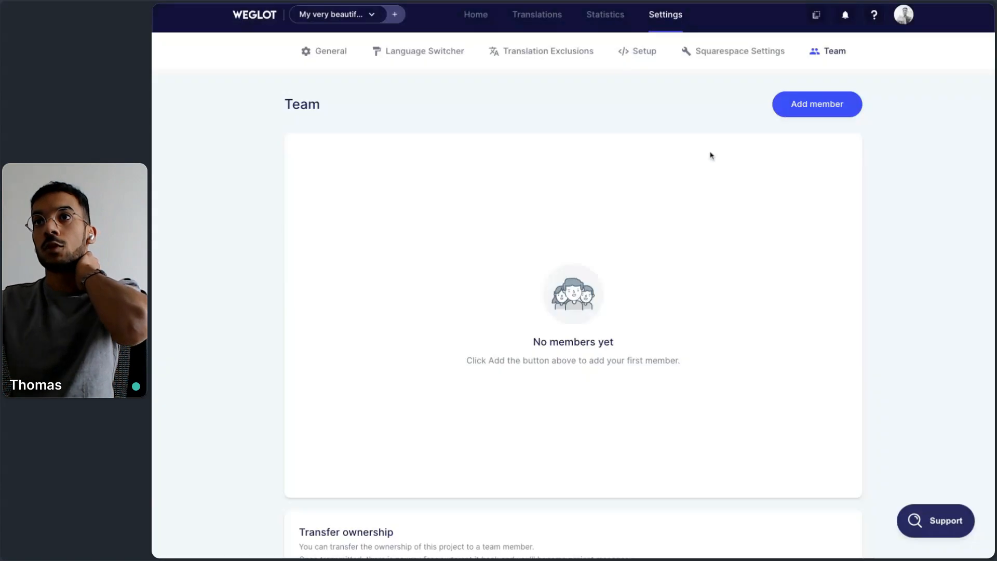
View the project's home overview, switch to the Squarespace demo project, and examine its word usage and 30-day translation request chart
{"action": "left_click", "coordinate": [480, 23]}
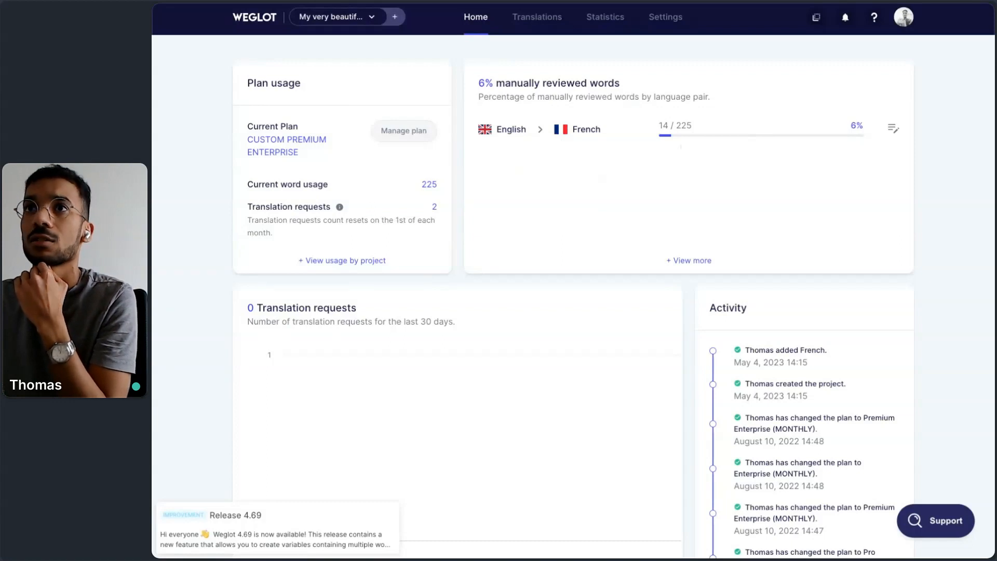
{"action": "key", "text": "ctrl+Tab"}
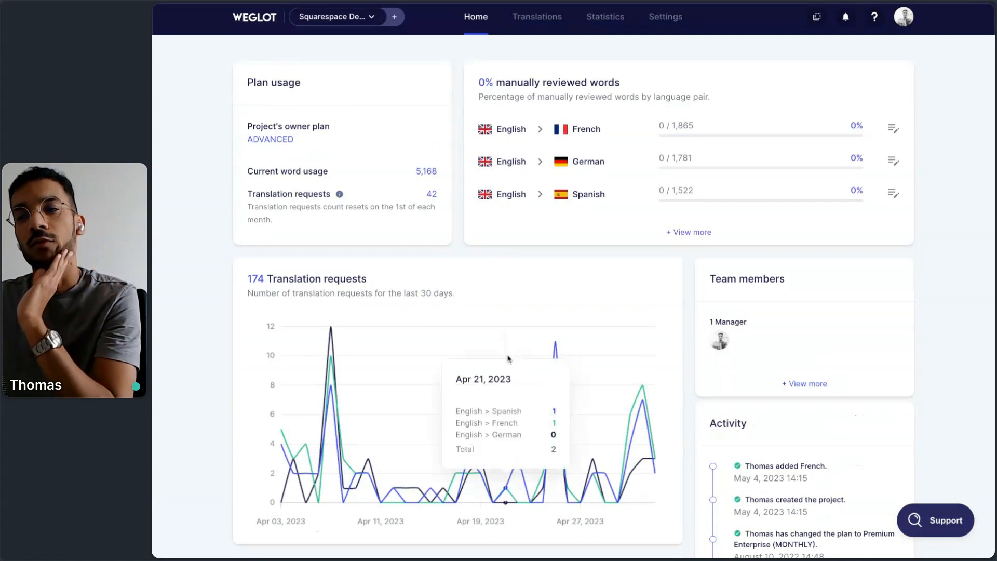
{"action": "scroll", "coordinate": [498, 353], "scroll_direction": "down", "scroll_amount": 2}
{"action": "scroll", "coordinate": [353, 249], "scroll_direction": "up", "scroll_amount": 1}
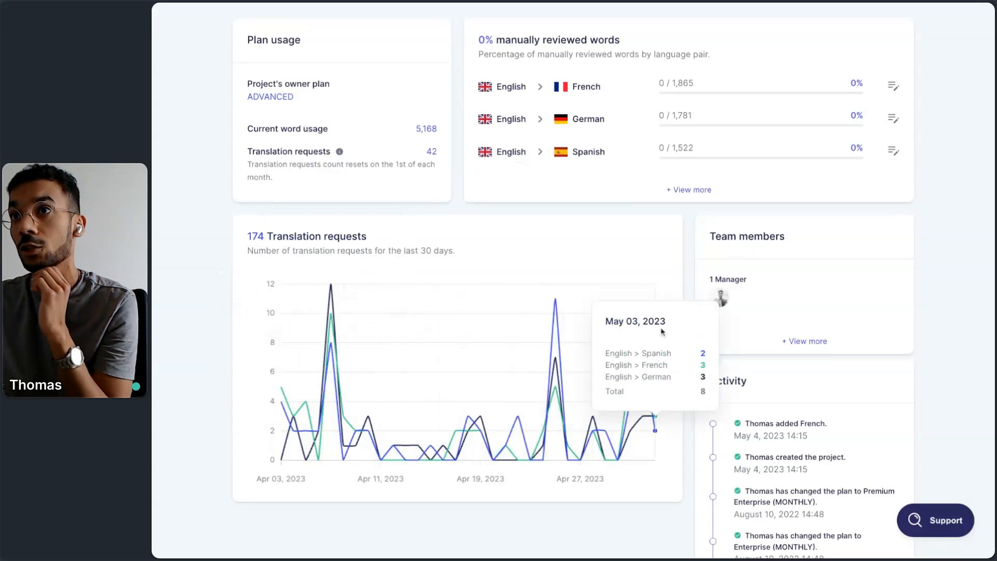
{"action": "scroll", "coordinate": [630, 231], "scroll_direction": "up", "scroll_amount": 1}
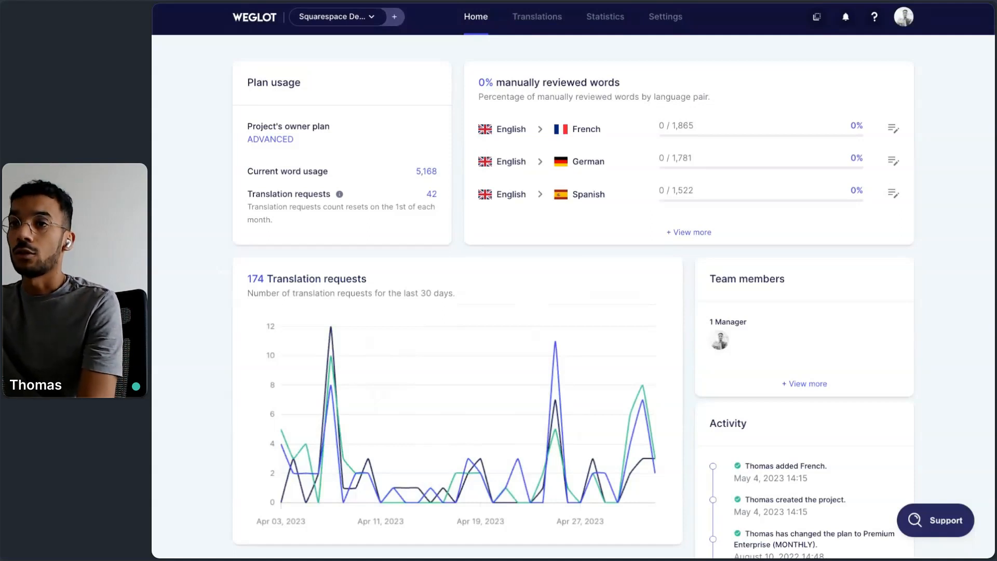
{"action": "mouse_move", "coordinate": [325, 394]}
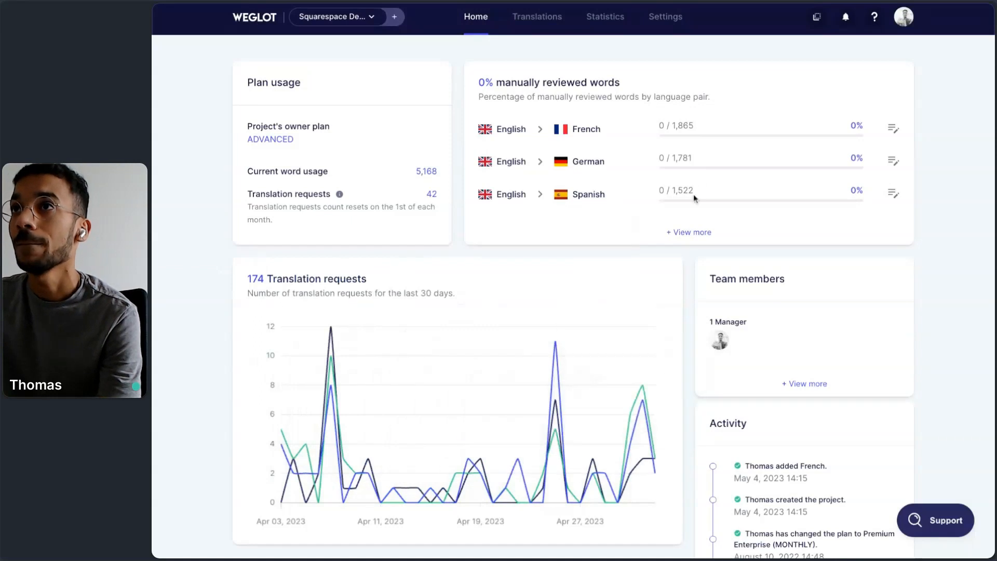
Open the demo project's site in the Visual Editor and view the French translation of the "Pickle Perfection" headline
{"action": "left_click", "coordinate": [559, 24]}
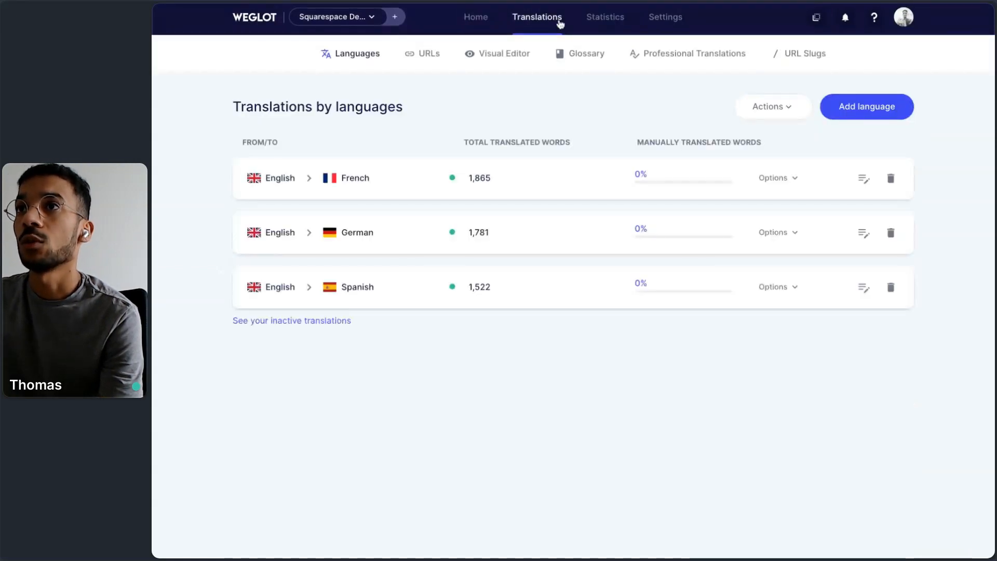
{"action": "left_click", "coordinate": [515, 55]}
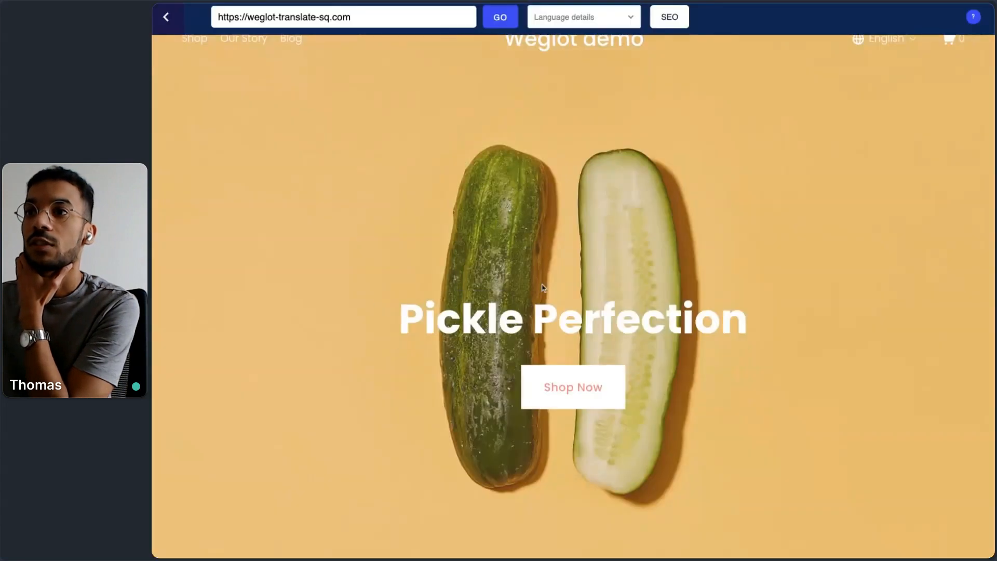
{"action": "mouse_move", "coordinate": [452, 304]}
{"action": "left_click", "coordinate": [385, 300]}
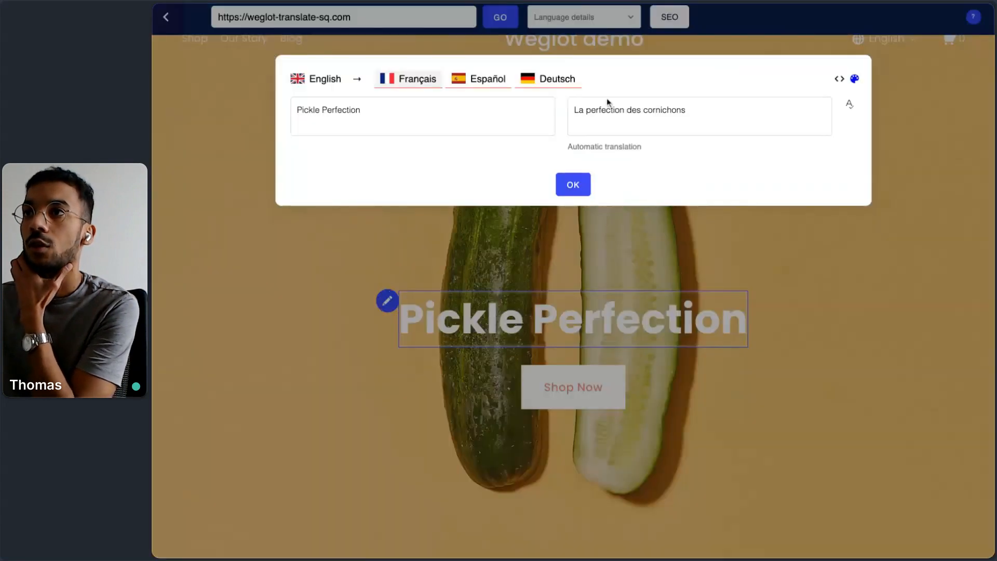
{"action": "left_click", "coordinate": [573, 185]}
View the French translation of "Only the Highest Quality Ingredients" and look through the rest of the demo home page
{"action": "scroll", "coordinate": [539, 299], "scroll_direction": "down", "scroll_amount": 9}
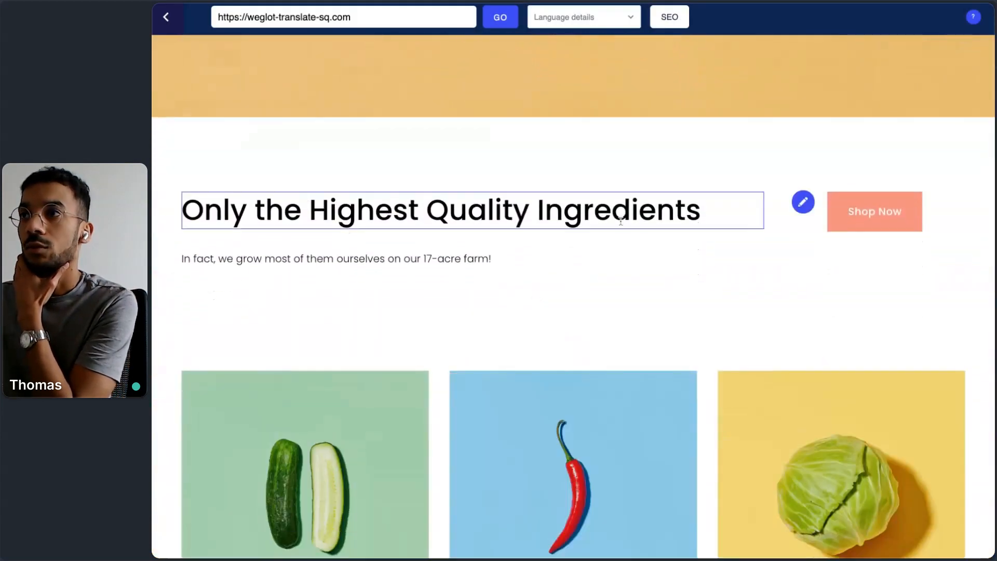
{"action": "left_click", "coordinate": [796, 214]}
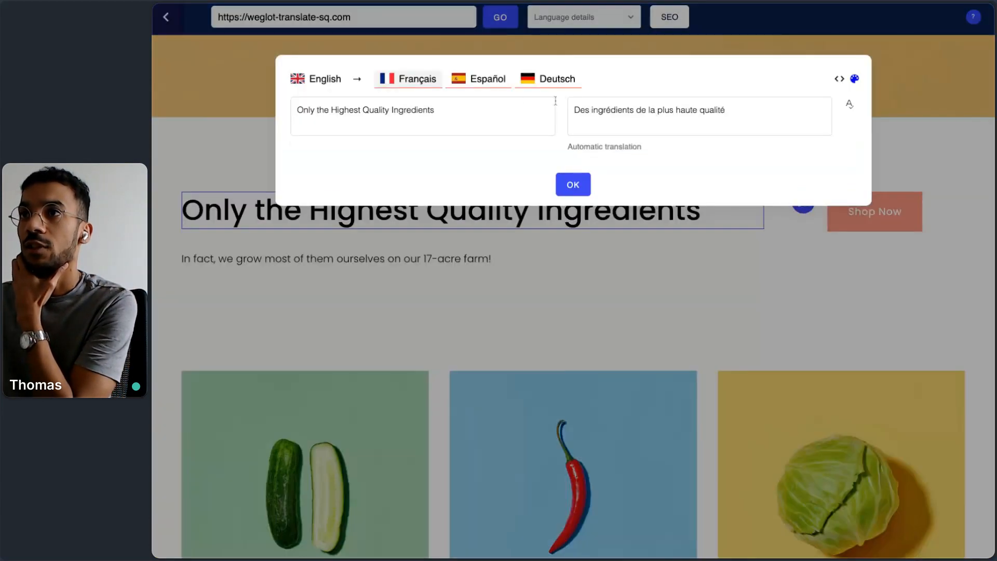
{"action": "left_click", "coordinate": [573, 184]}
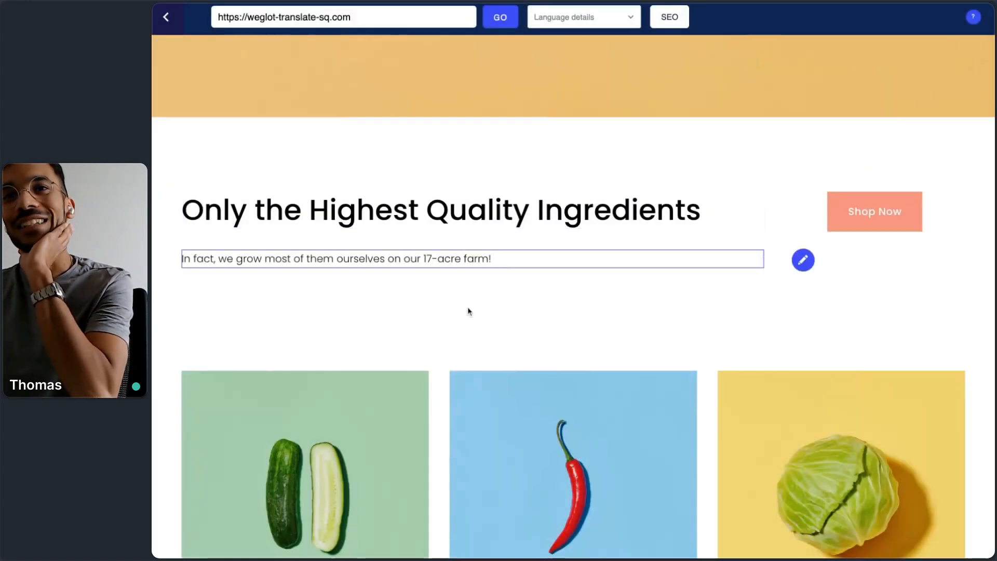
{"action": "scroll", "coordinate": [469, 310], "scroll_direction": "down", "scroll_amount": 13}
{"action": "scroll", "coordinate": [469, 310], "scroll_direction": "down", "scroll_amount": 4}
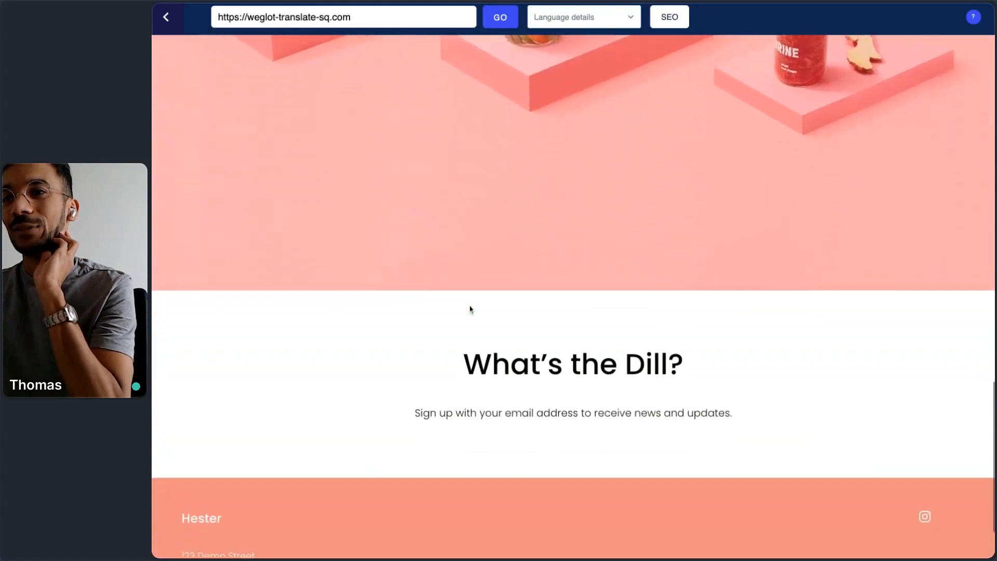
{"action": "scroll", "coordinate": [504, 258], "scroll_direction": "up", "scroll_amount": 5}
{"action": "scroll", "coordinate": [503, 258], "scroll_direction": "up", "scroll_amount": 15}
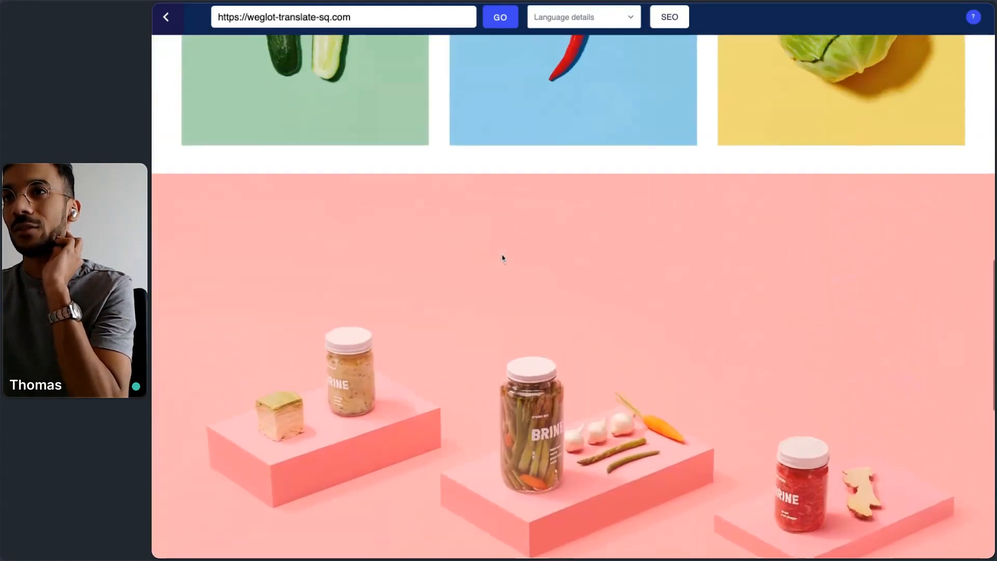
{"action": "scroll", "coordinate": [503, 257], "scroll_direction": "up", "scroll_amount": 1}
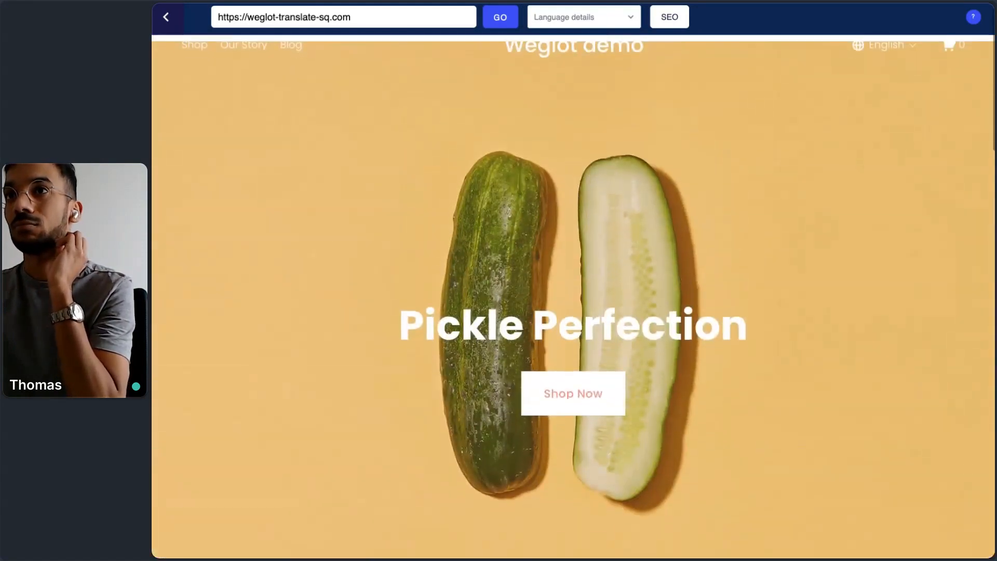